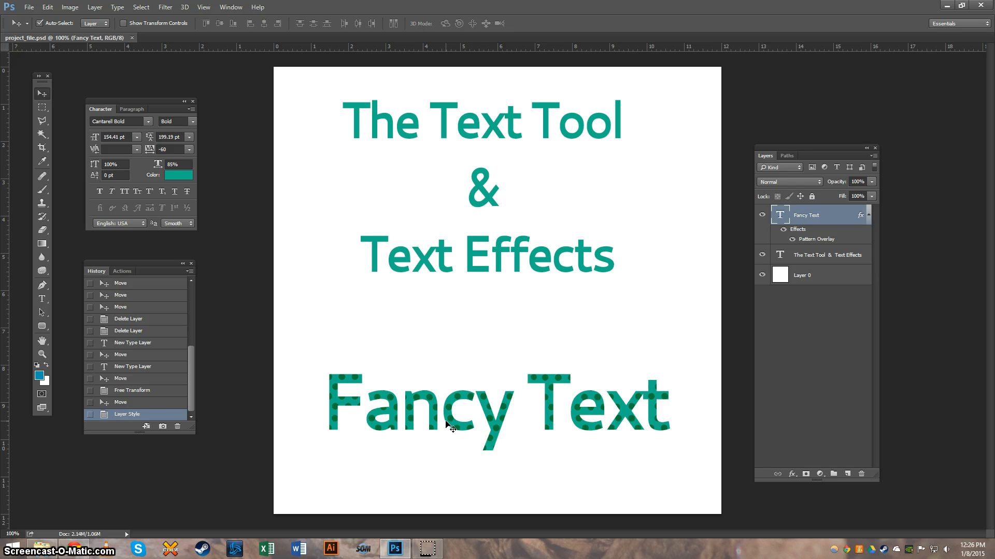
# Hide the Fancy Text and The Text Tool & Text Effects layers, and activate the Type tool
pyautogui.click(762, 215)
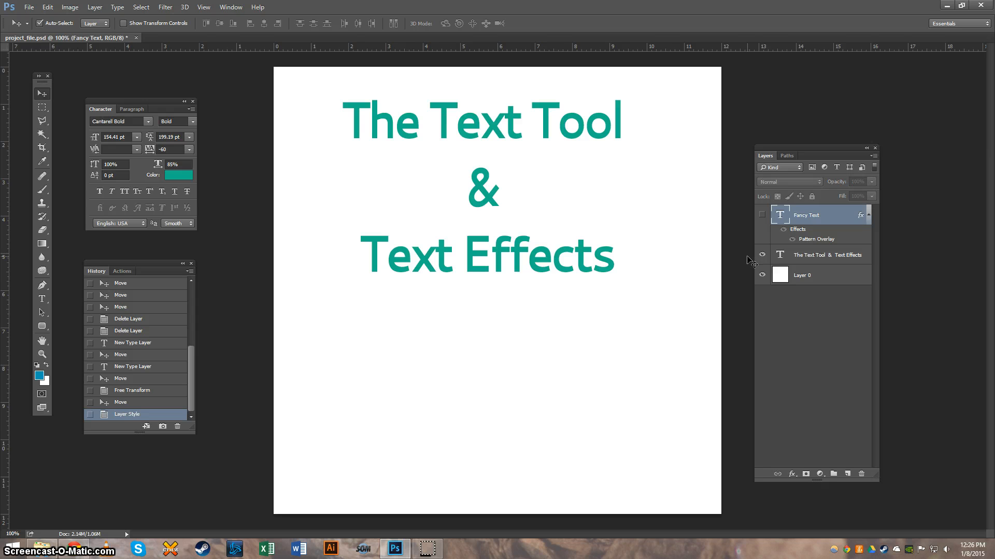
pyautogui.click(763, 255)
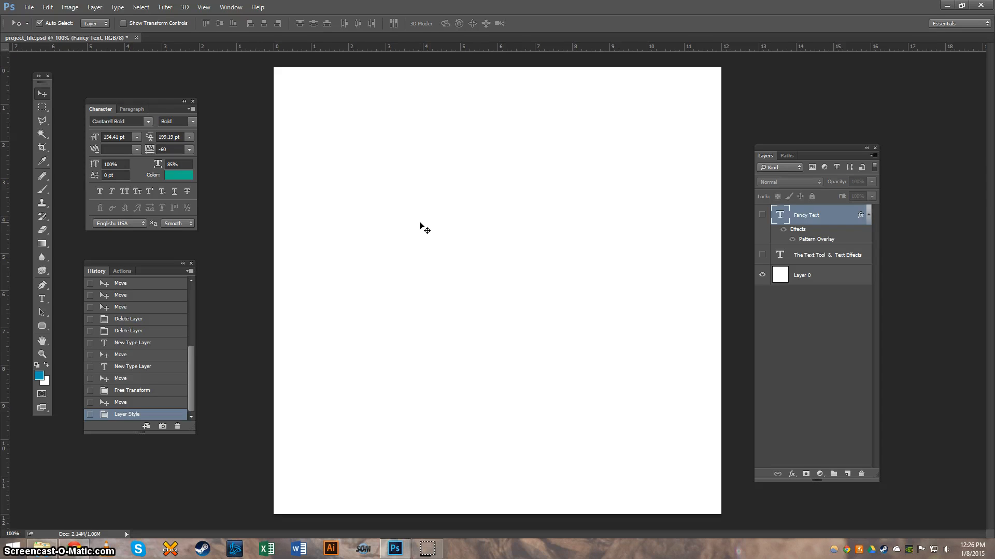
pyautogui.moveTo(42, 83); pyautogui.dragTo(47, 84)
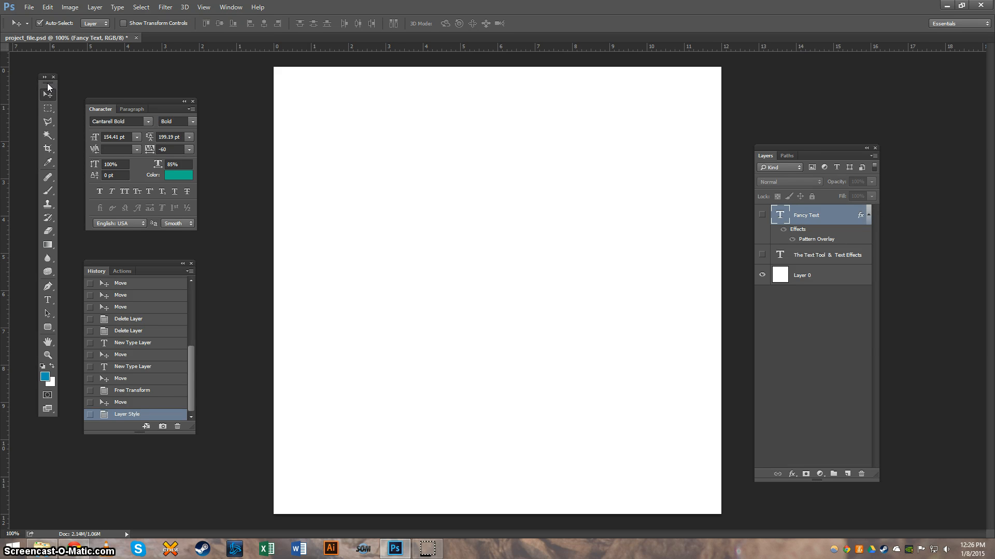
pyautogui.click(48, 304)
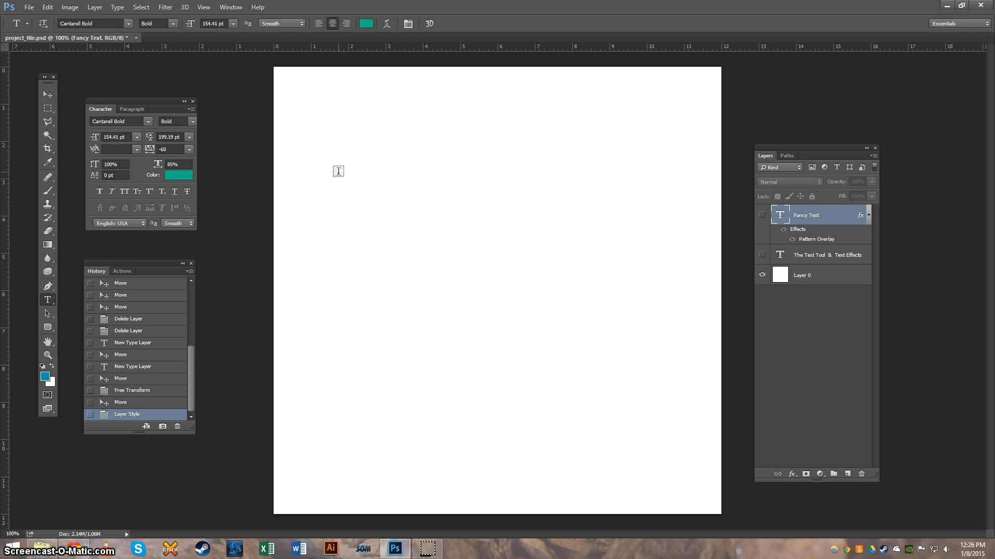
# Start a text layer, revert it through the history, and set the character size to 9 pt
pyautogui.click(353, 156)
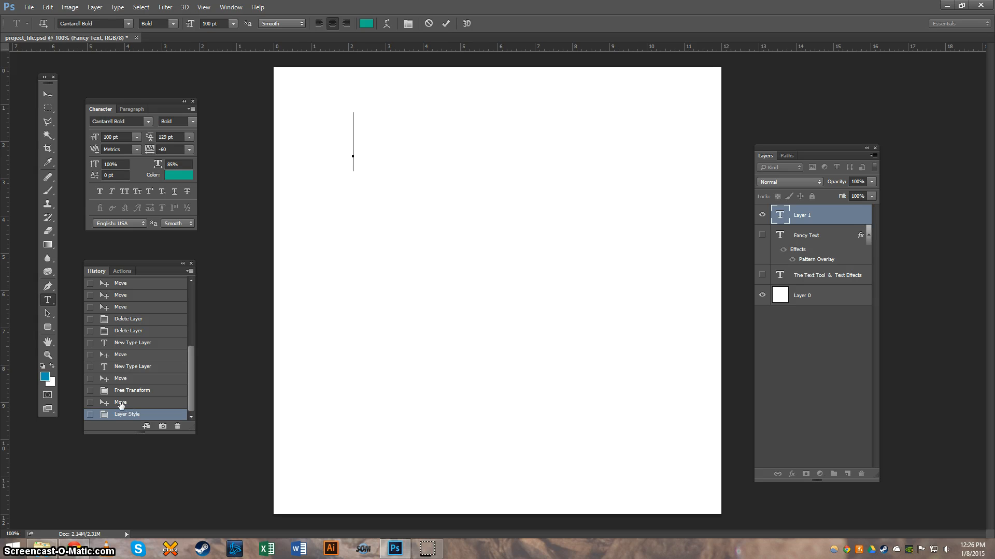
pyautogui.click(132, 413)
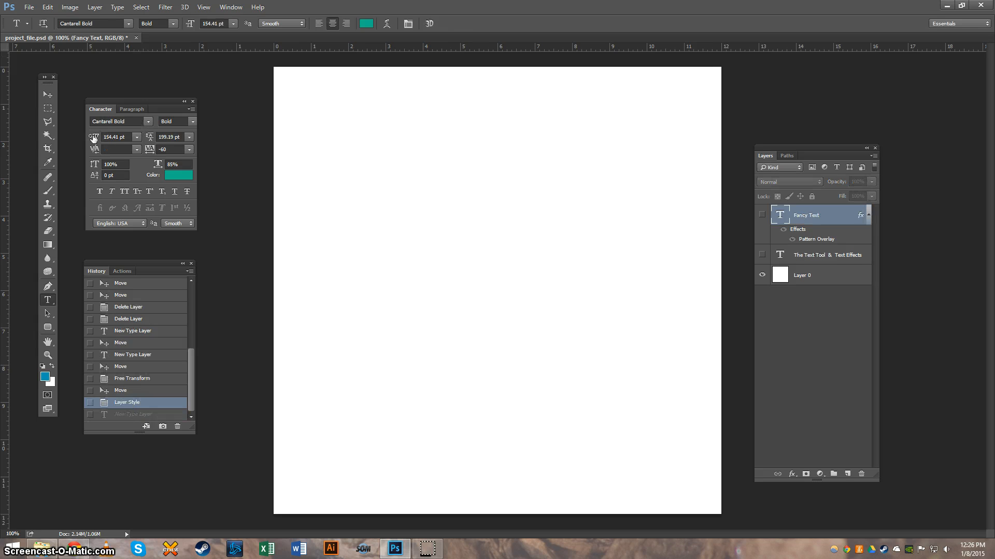
pyautogui.click(137, 138)
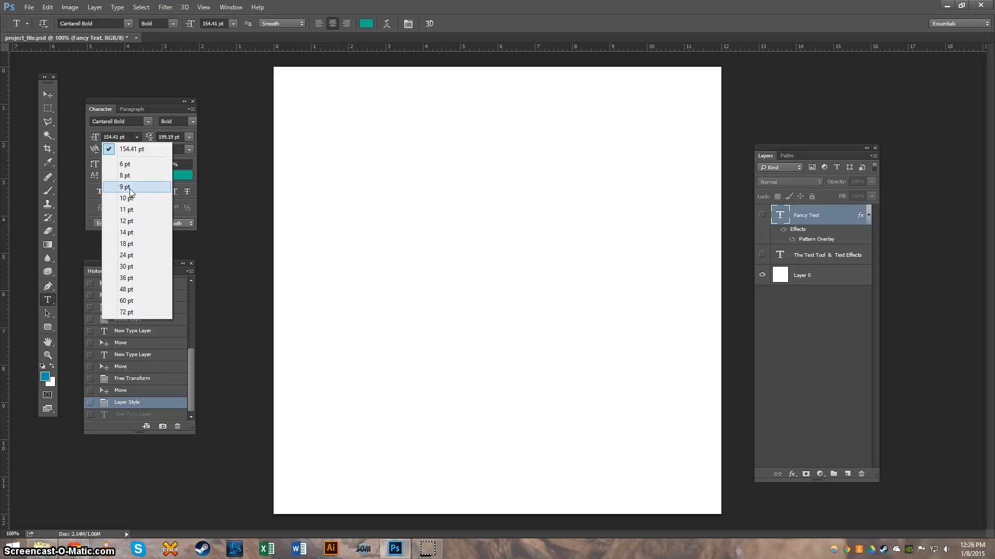
pyautogui.click(127, 187)
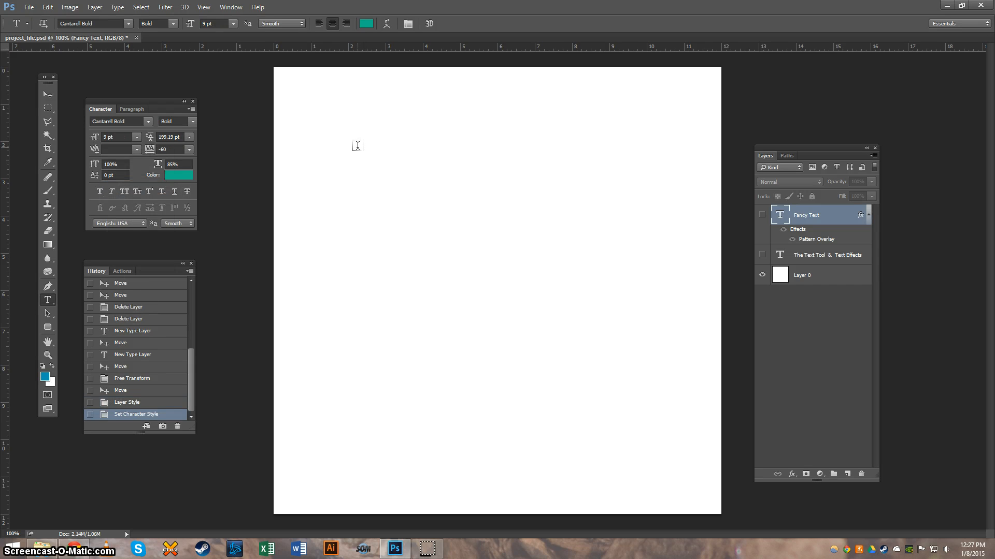
pyautogui.click(357, 146)
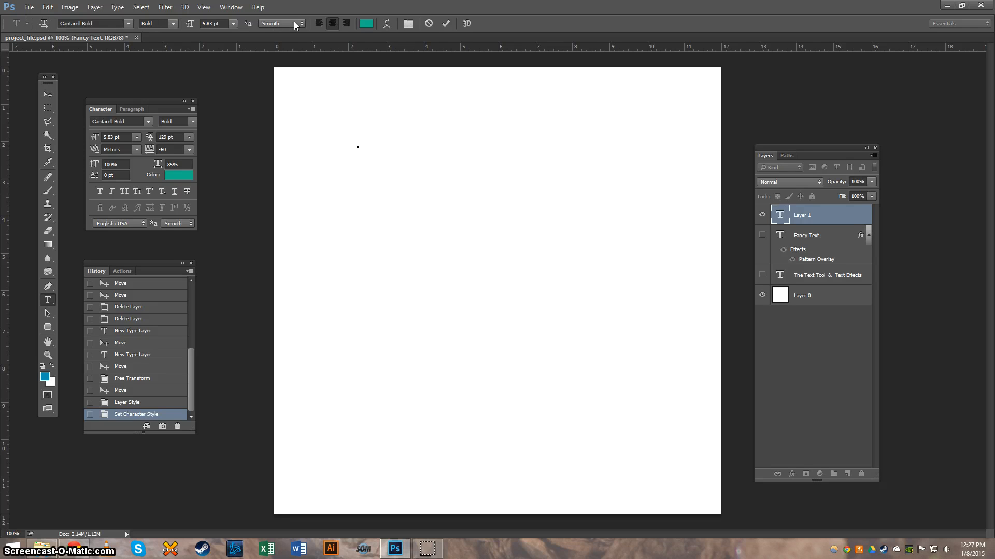
pyautogui.click(233, 23)
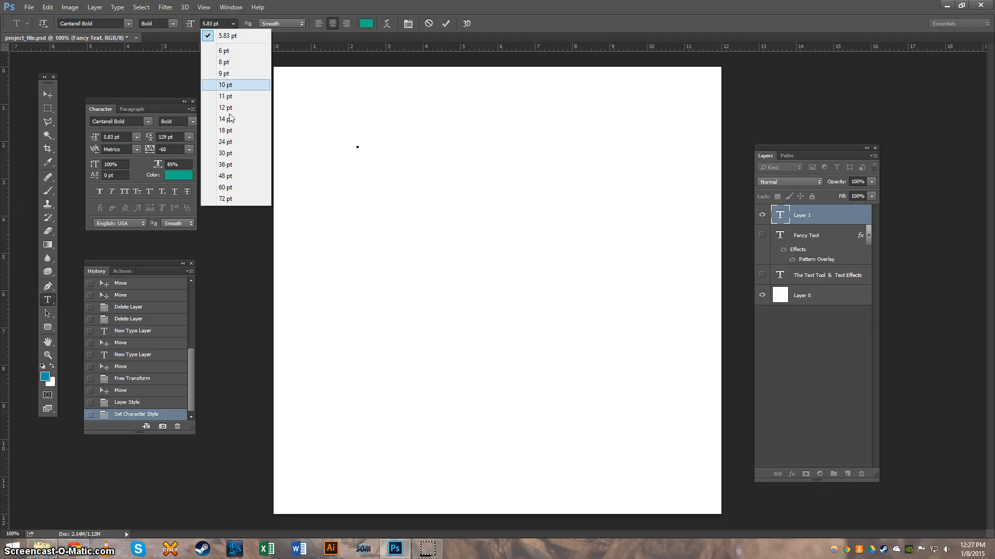
pyautogui.click(237, 200)
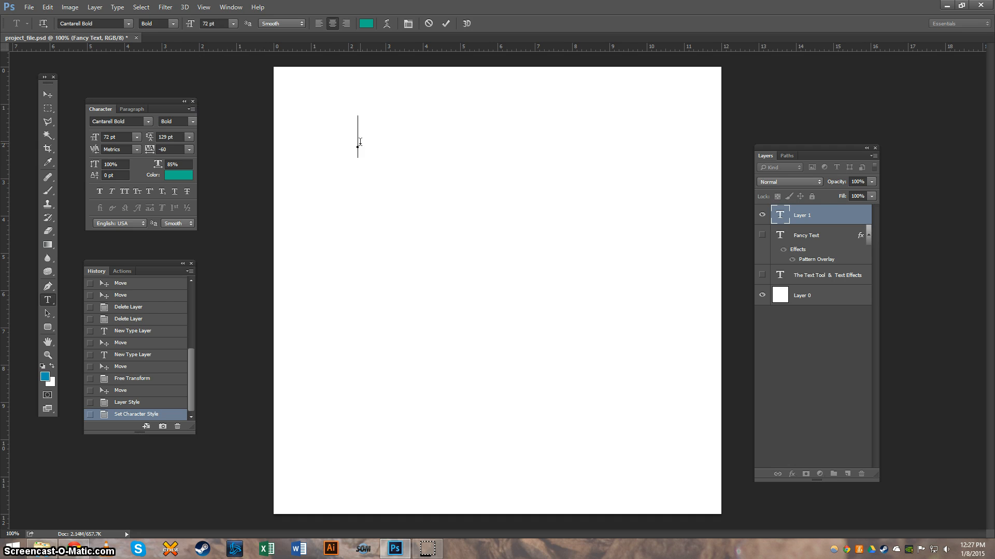
pyautogui.press('Escape')
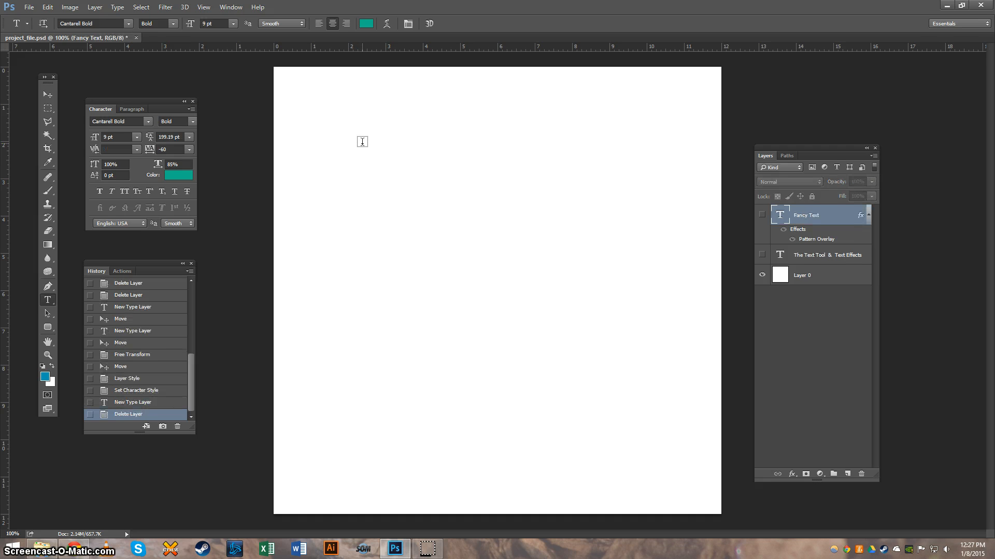
# Hide the Character panel and the tool options bar
pyautogui.click(193, 101)
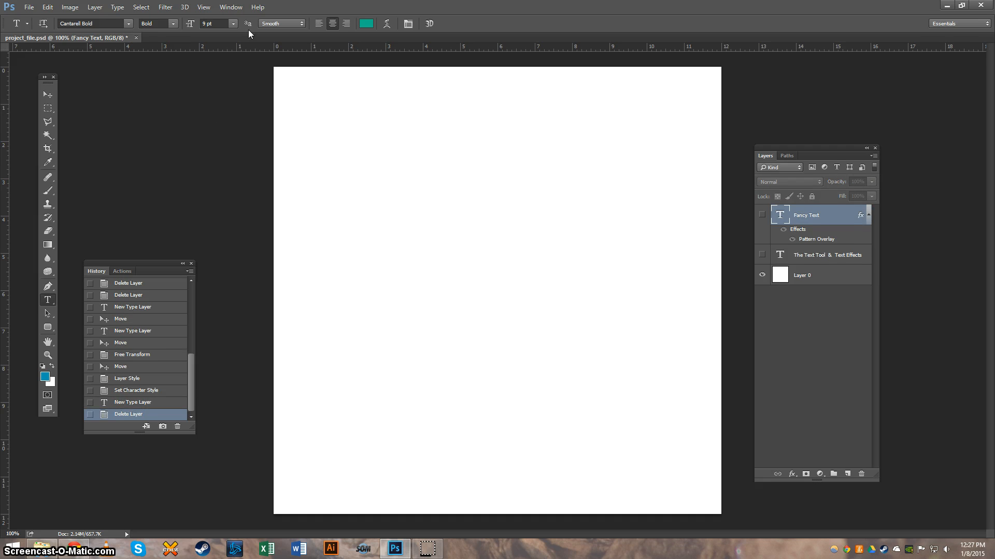
pyautogui.click(235, 10)
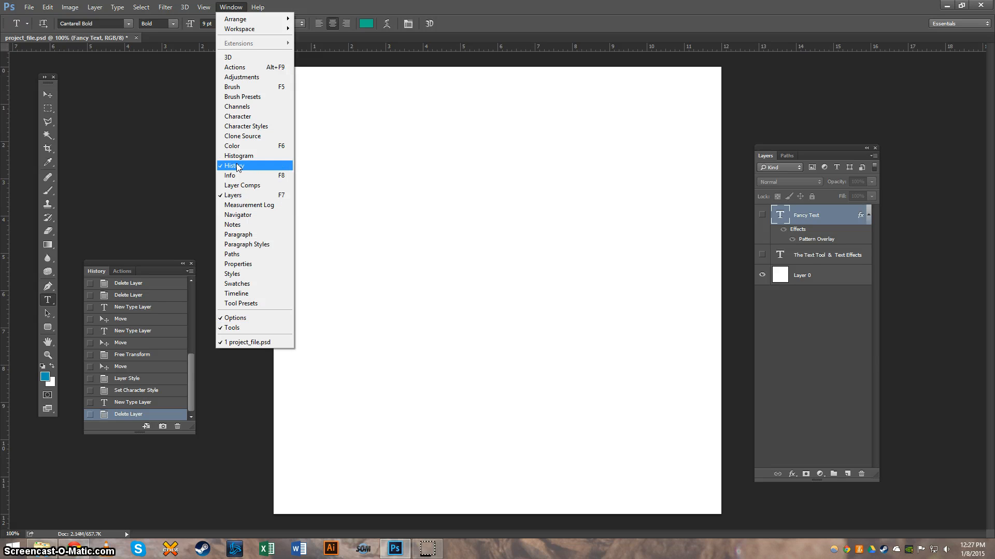
pyautogui.click(239, 318)
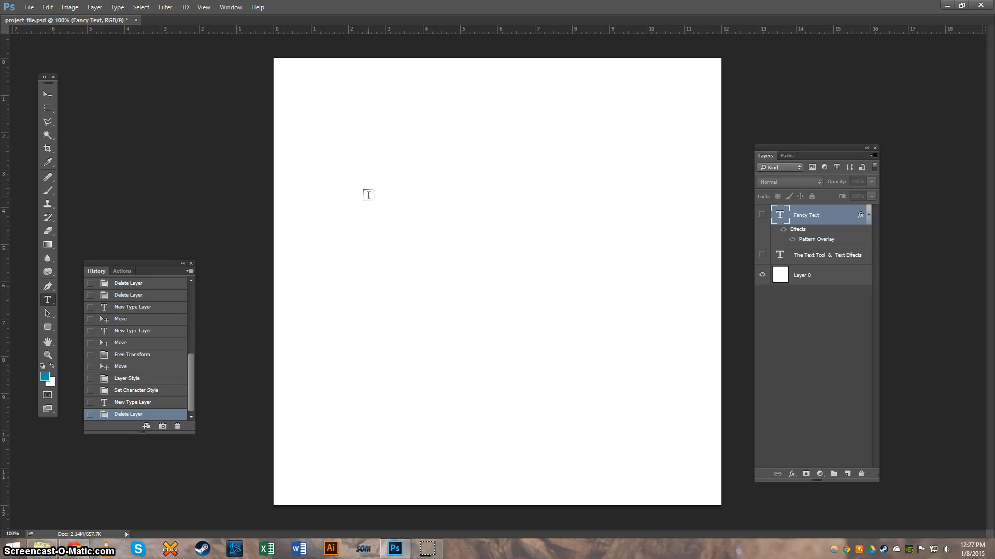
# Start a text layer in the upper-left area of the canvas with the tool options bar shown again and a 72 pt font size
pyautogui.click(371, 200)
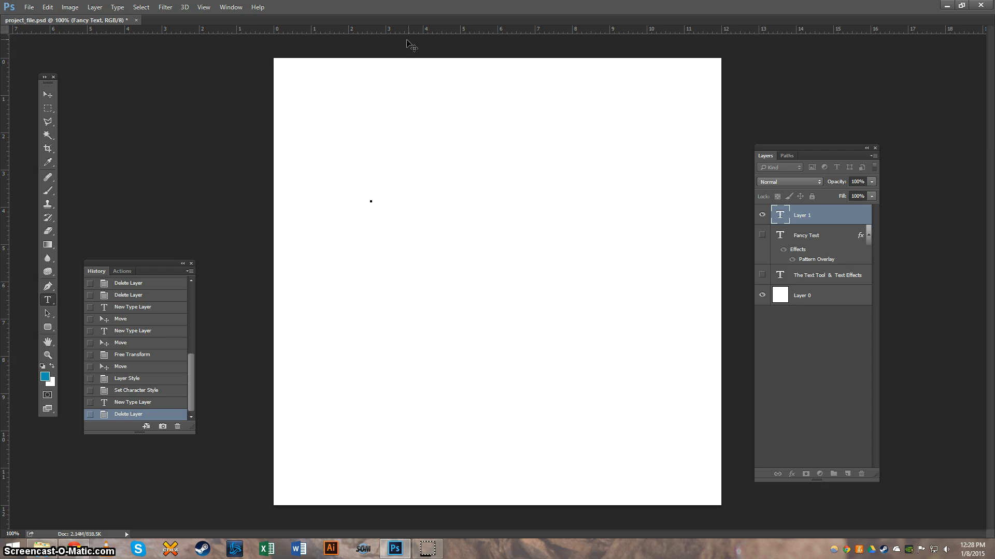
pyautogui.click(228, 8)
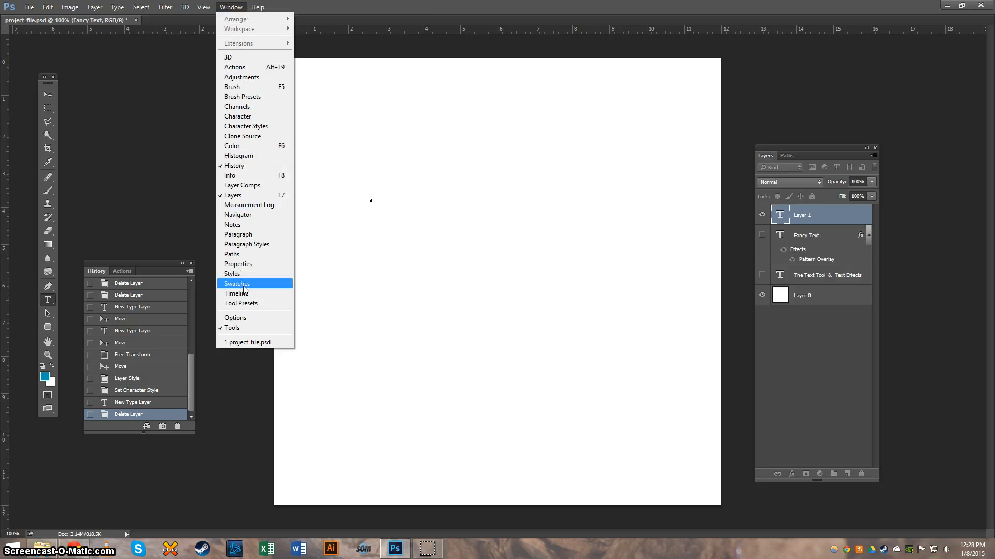
pyautogui.click(246, 318)
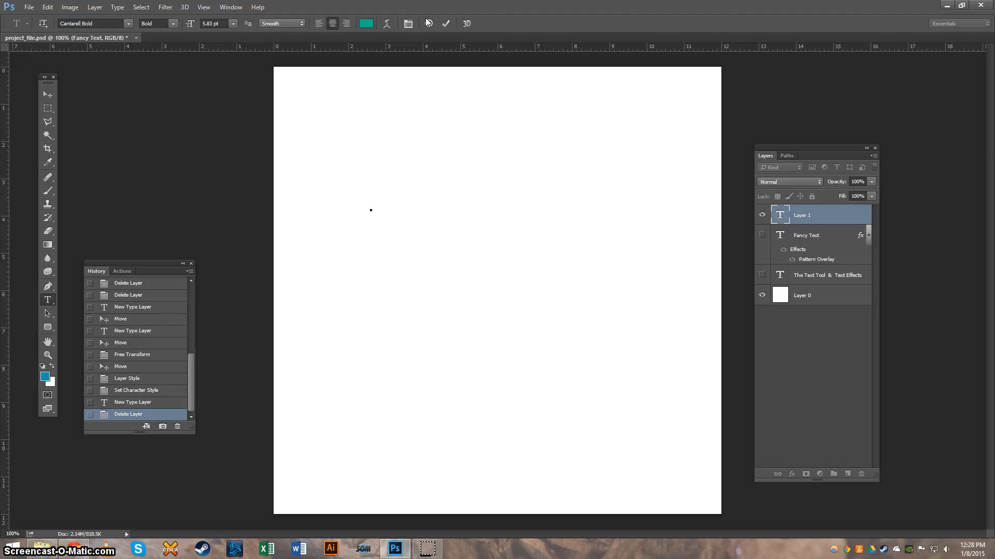
pyautogui.click(232, 25)
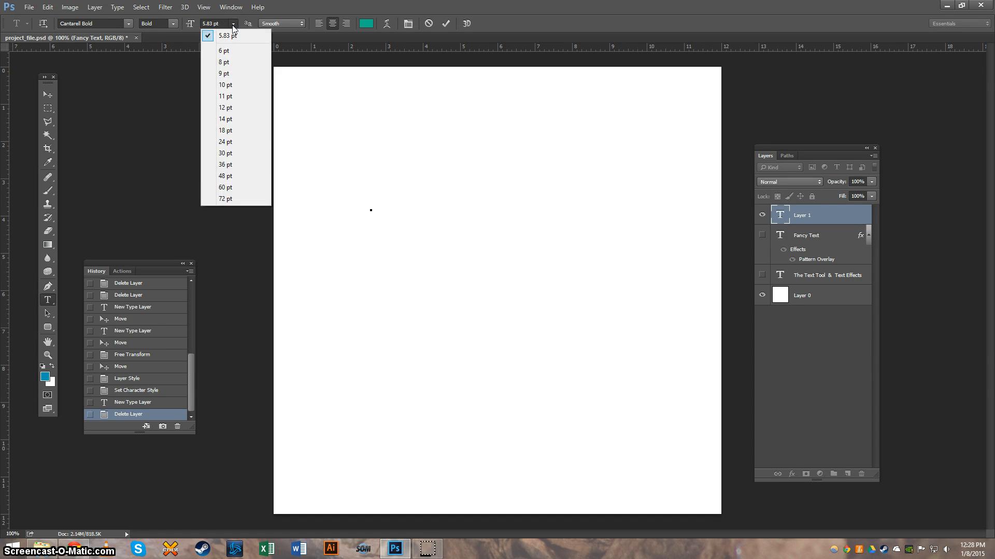
pyautogui.click(236, 200)
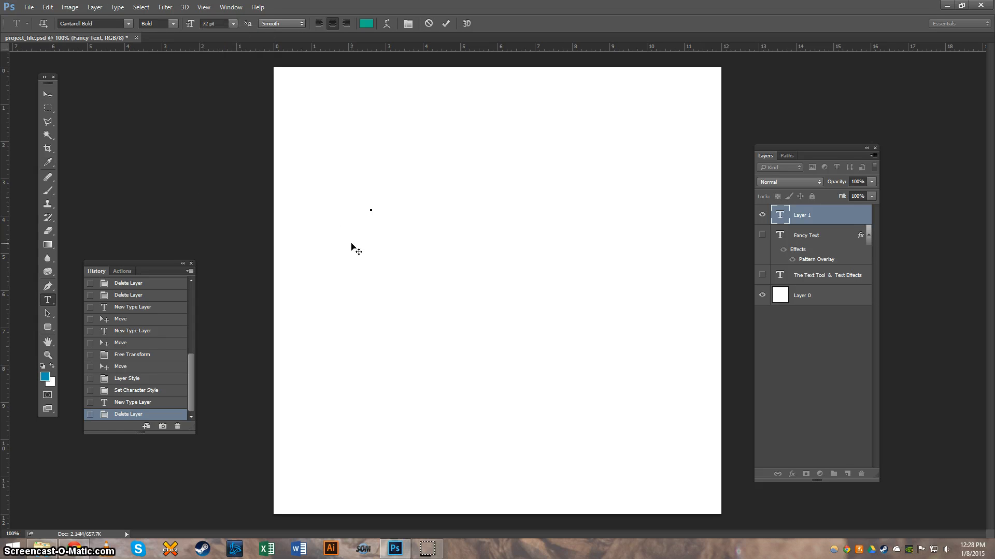
# Show the Character panel again and place it slightly nearer the canvas
pyautogui.click(238, 10)
pyautogui.click(239, 10)
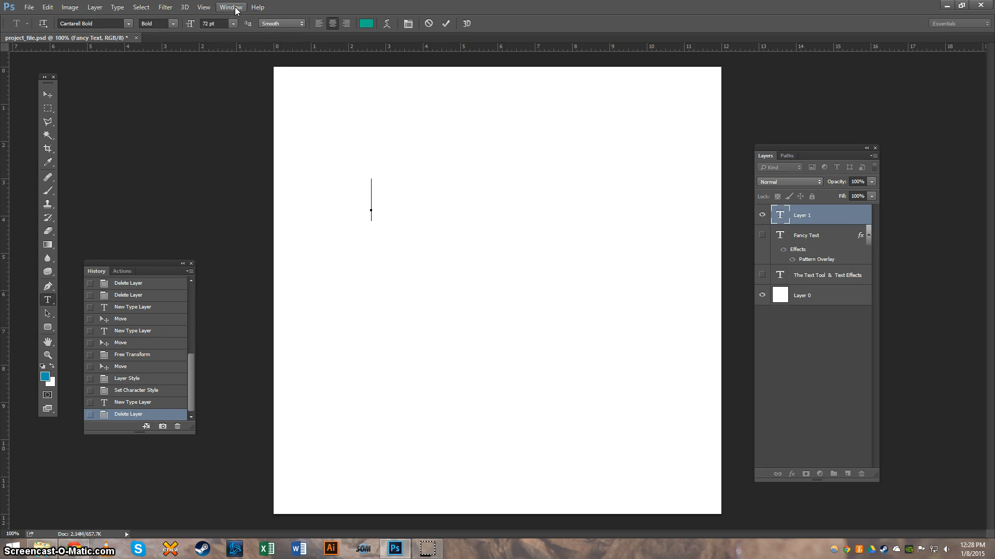
pyautogui.click(237, 10)
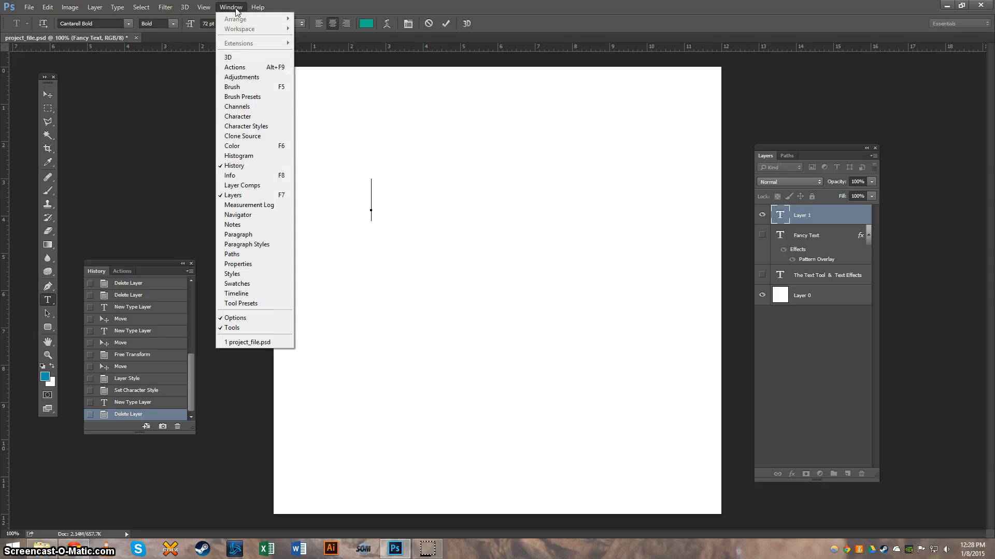
pyautogui.click(240, 120)
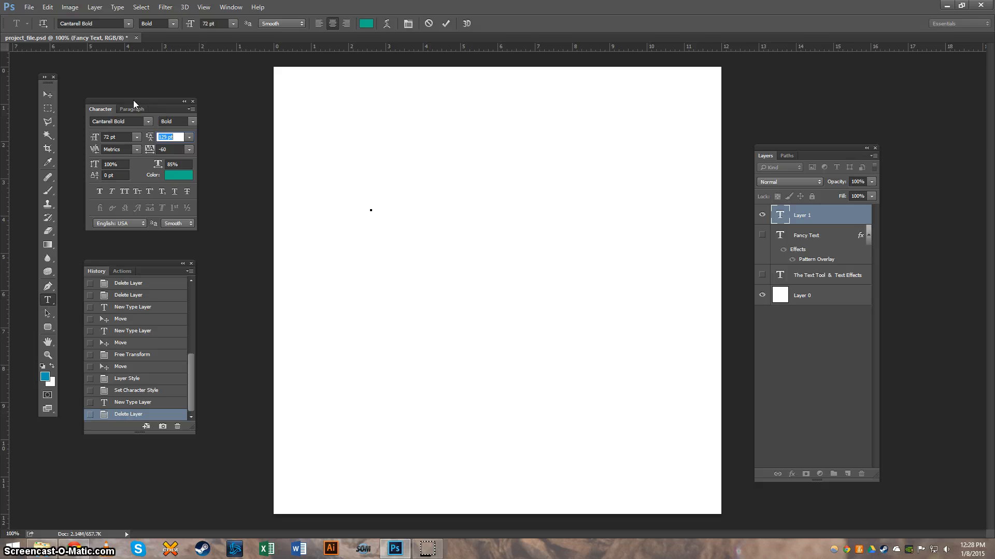
pyautogui.moveTo(132, 100); pyautogui.dragTo(155, 104)
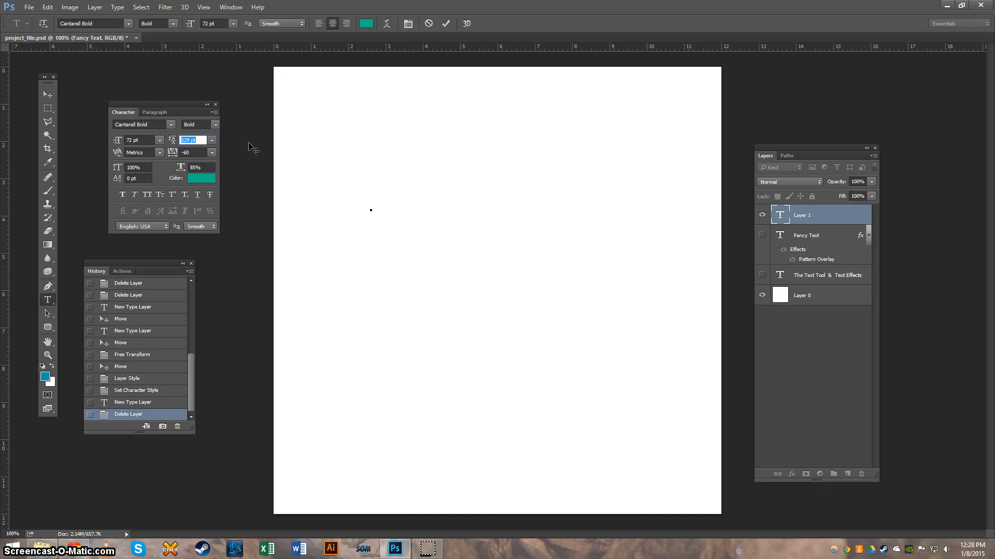
# Set the new text's leading to 72 pt
pyautogui.click(213, 140)
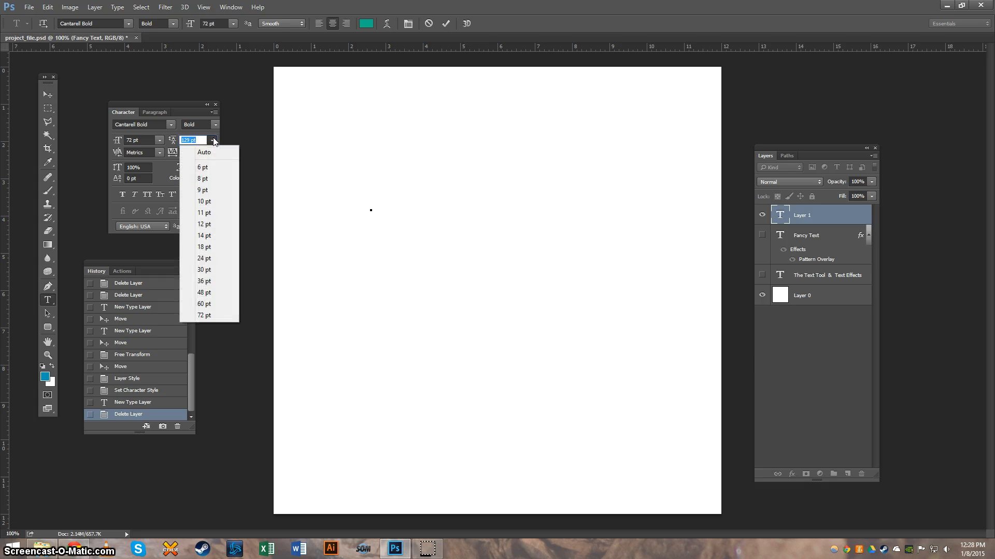
pyautogui.click(213, 140)
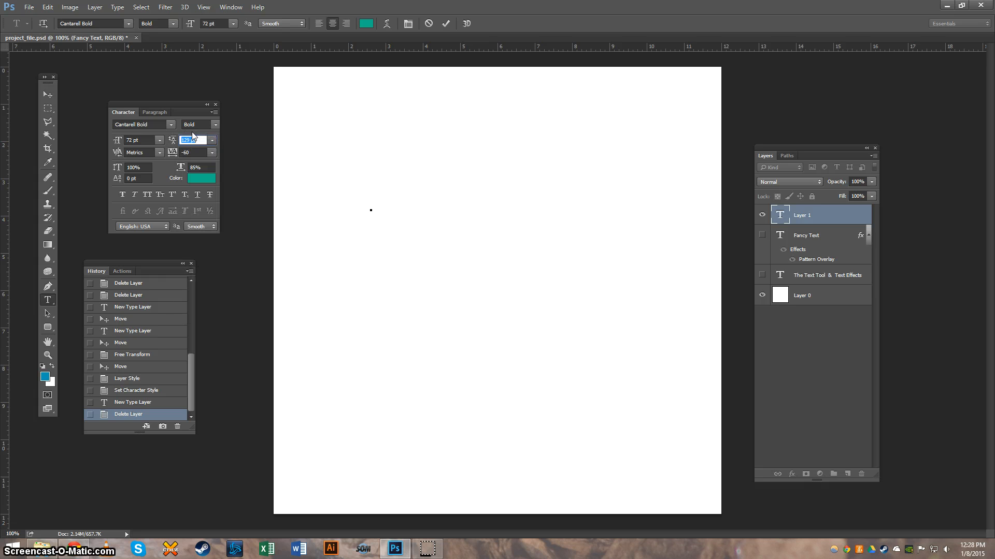
pyautogui.click(212, 140)
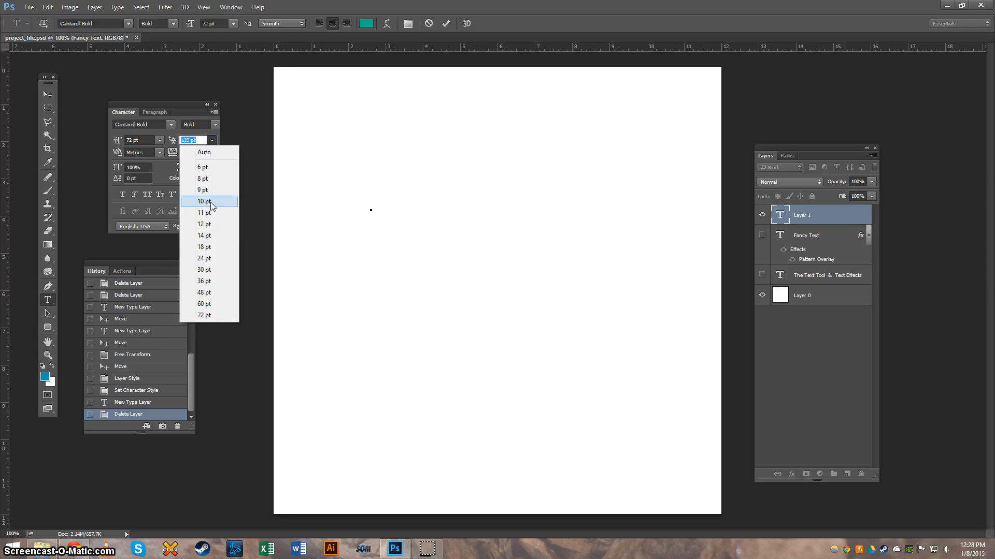
pyautogui.click(212, 315)
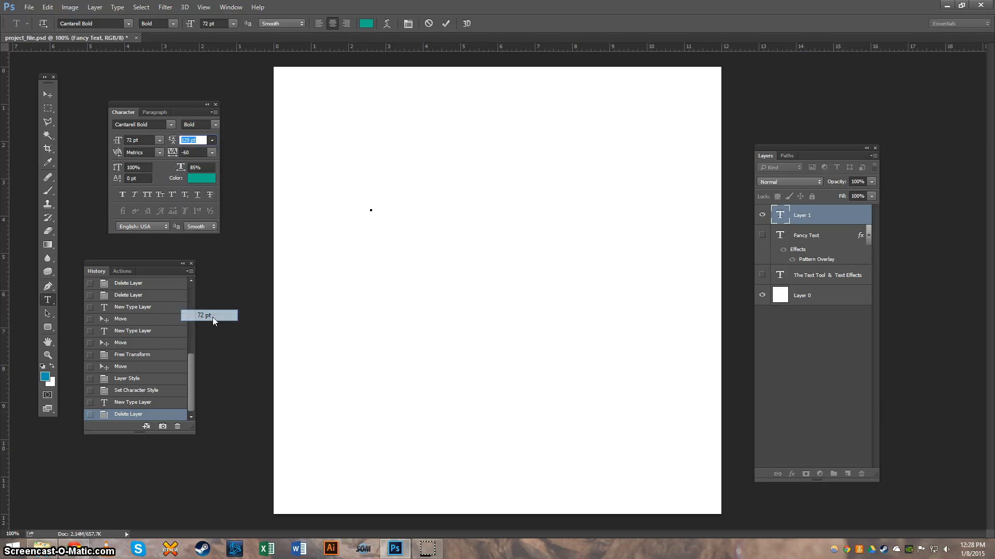
# Enter "This is some text" in the new text layer
pyautogui.click(371, 206)
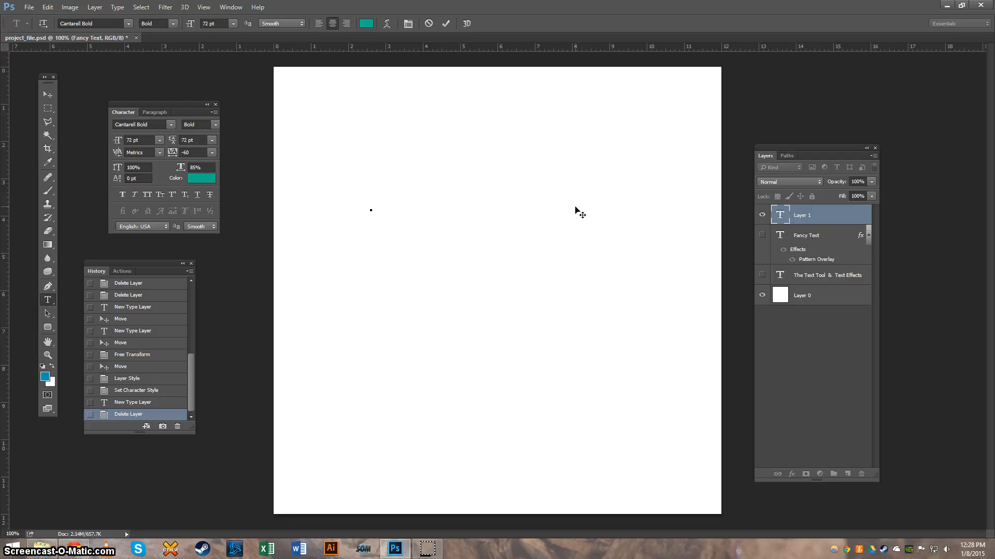
pyautogui.write('This is')
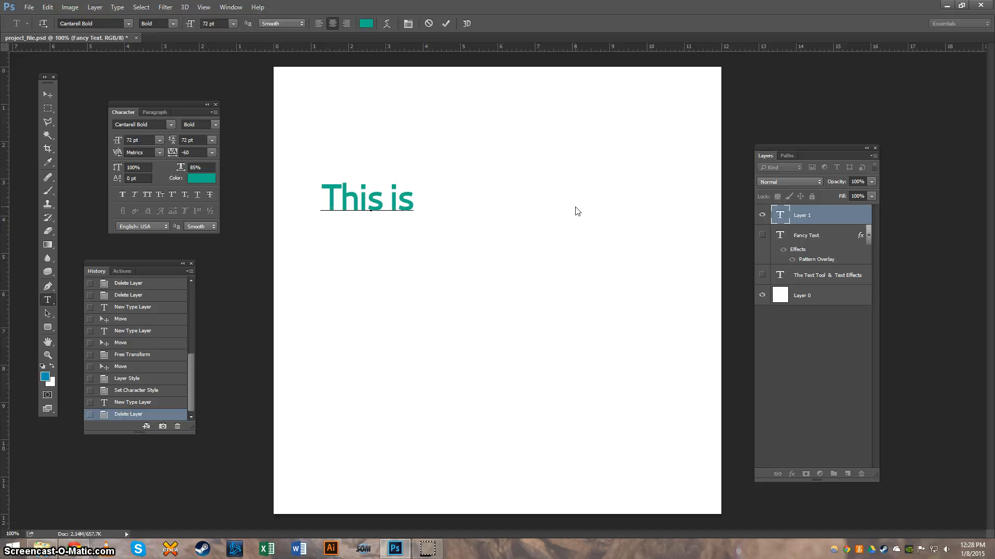
pyautogui.write(' some text')
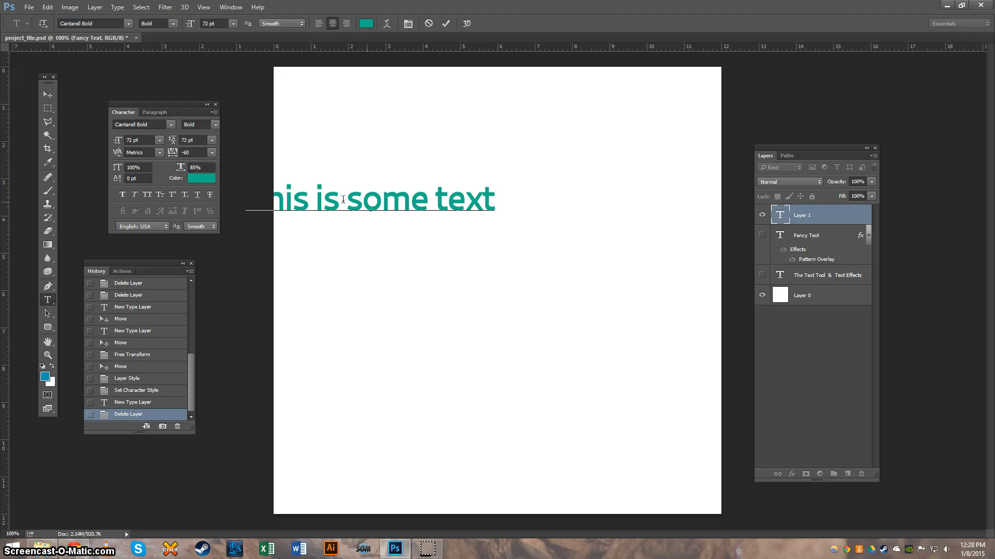
# Commit the text and move it about 3 in right and 1.15 in up, fully onto the canvas near its upper middle
pyautogui.click(46, 94)
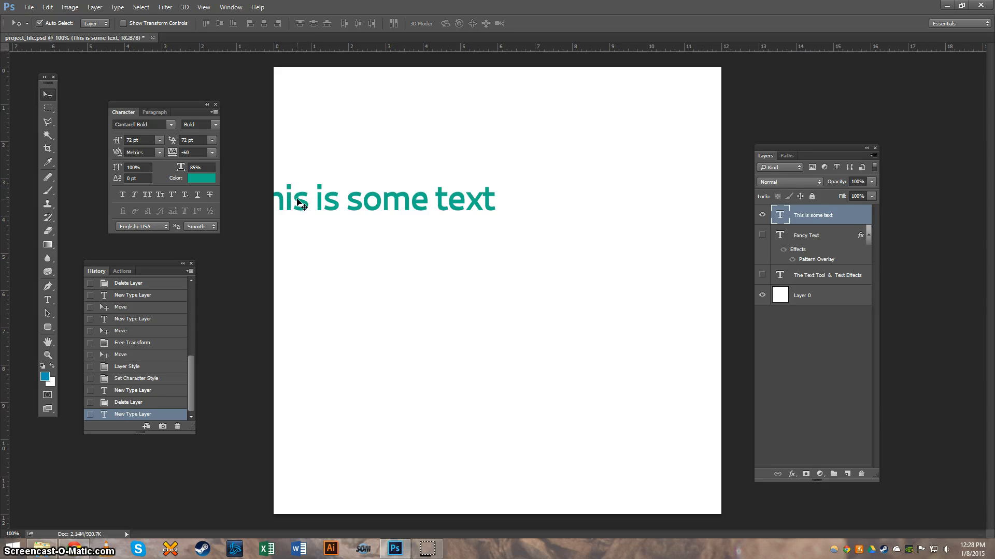
pyautogui.moveTo(306, 202); pyautogui.dragTo(410, 164)
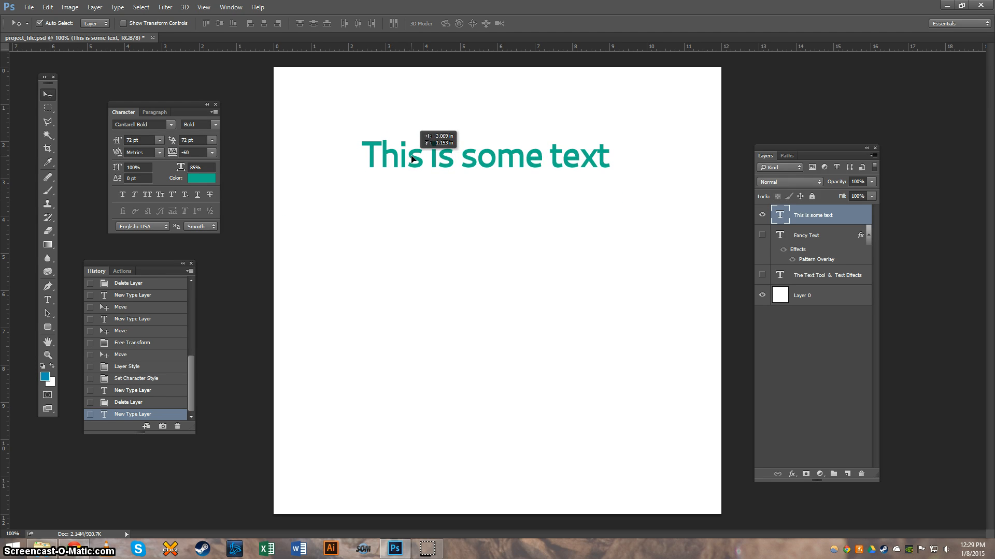
pyautogui.moveTo(411, 159); pyautogui.dragTo(410, 160)
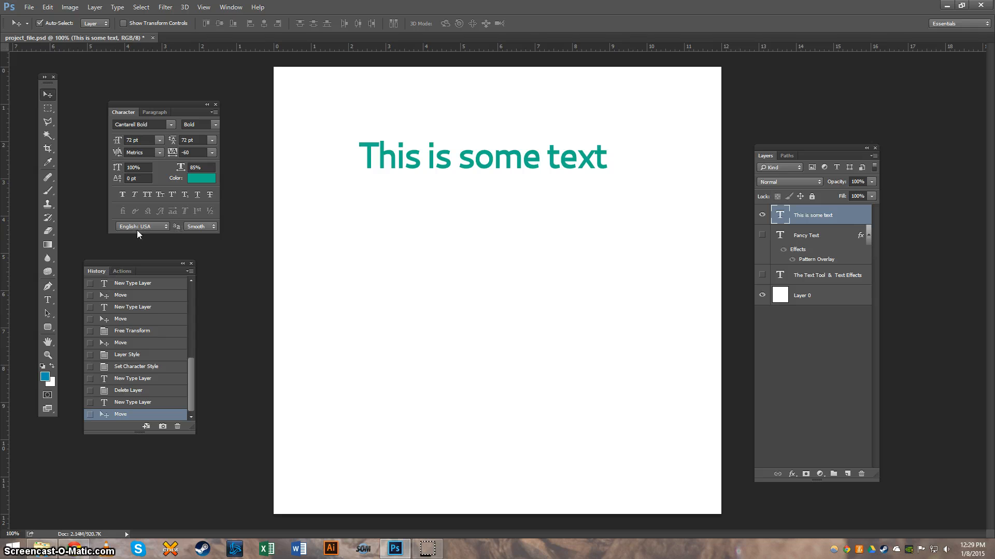
# Add a filler paragraph in a text box about 8.8 by 3.4 in below the existing line, and delete its layer
pyautogui.click(47, 300)
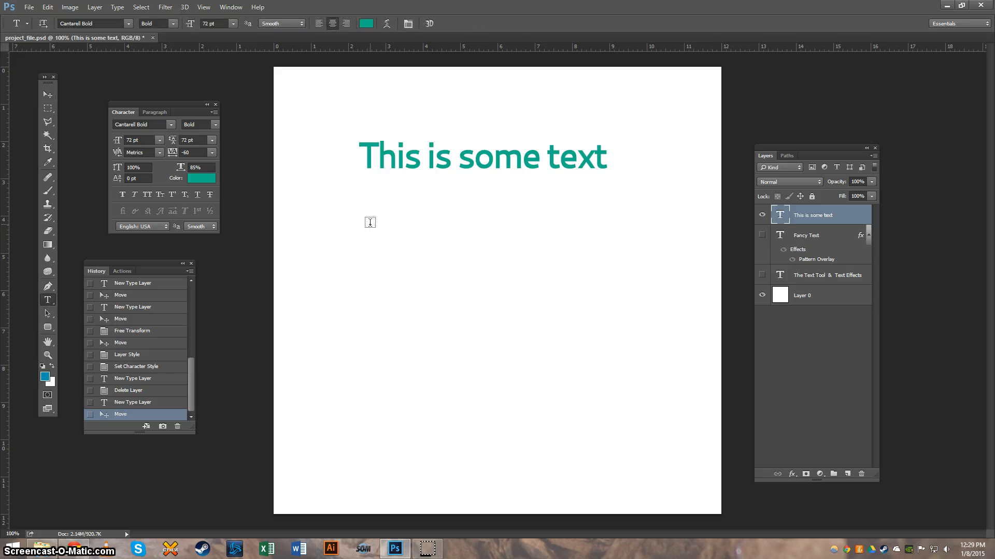
pyautogui.moveTo(325, 195); pyautogui.dragTo(651, 321)
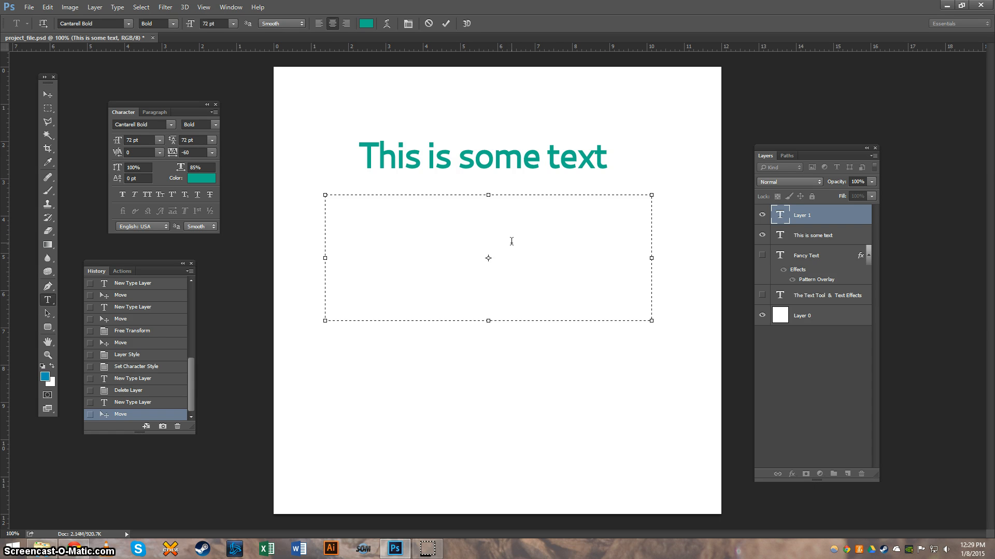
pyautogui.write('This is some text inside a paragraph')
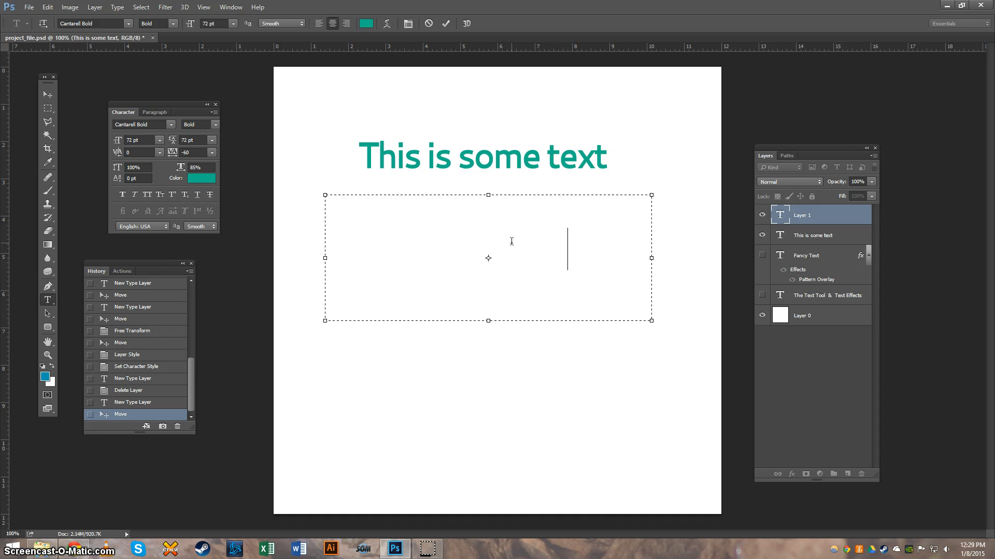
pyautogui.write(' bo')
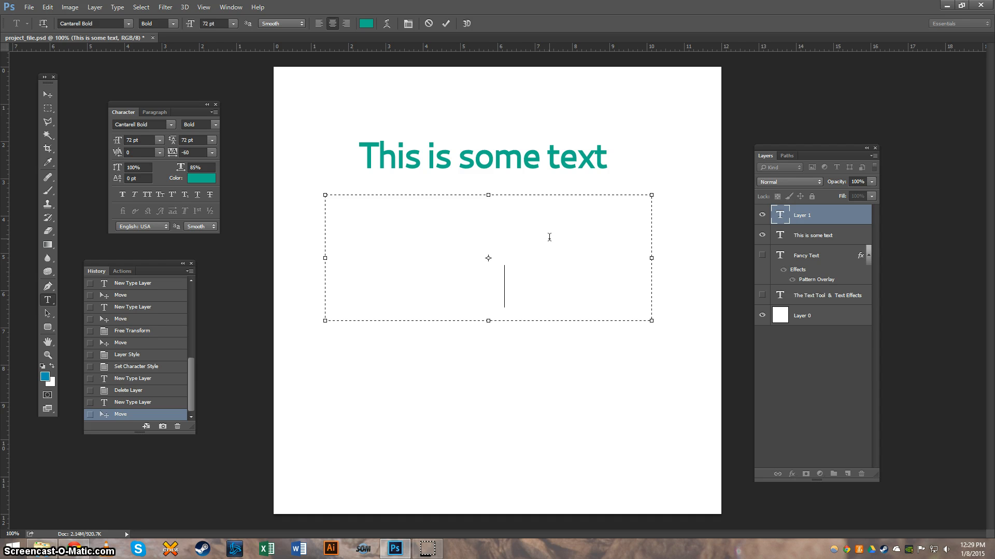
pyautogui.write('x in Photoshop text')
pyautogui.moveTo(397, 242); pyautogui.dragTo(553, 294)
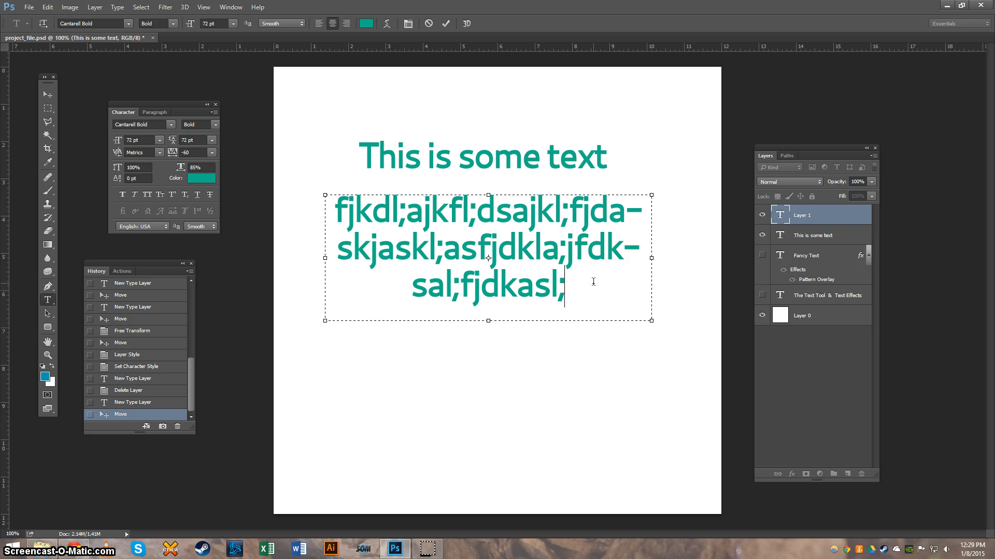
pyautogui.hotkey('ctrl', 'Return')
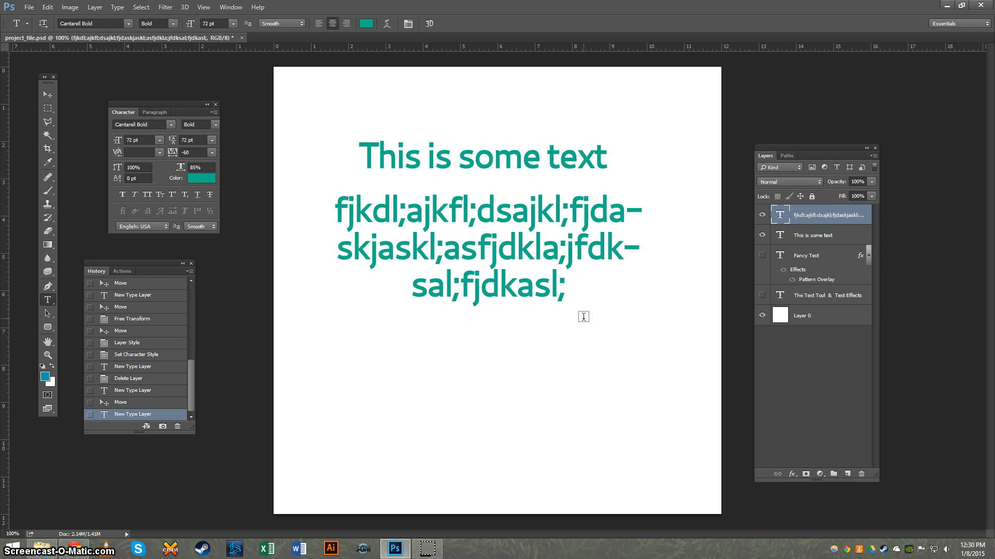
pyautogui.press('Delete')
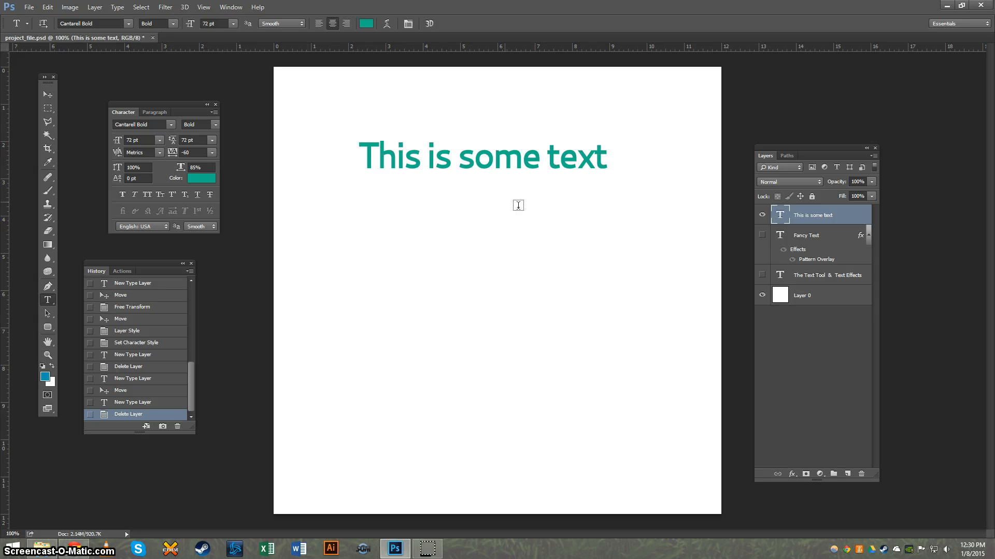
# Select the whole "This is some text" line and set its font to Candara Bold Italic
pyautogui.click(604, 155)
pyautogui.hotkey('shift', 'Left')
pyautogui.hotkey('shift', 'Left')
pyautogui.hotkey('shift', 'Left')
pyautogui.hotkey('shift', 'Left')
pyautogui.hotkey('shift', 'Left')
pyautogui.hotkey('shift', 'Left')
pyautogui.hotkey('shift', 'Left')
pyautogui.hotkey('shift', 'Left')
pyautogui.hotkey('shift', 'Left')
pyautogui.hotkey('shift', 'Left')
pyautogui.hotkey('shift', 'Left')
pyautogui.hotkey('shift', 'Left')
pyautogui.hotkey('shift', 'Left')
pyautogui.hotkey('shift', 'Left')
pyautogui.hotkey('shift', 'Left')
pyautogui.hotkey('shift', 'Left')
pyautogui.hotkey('shift', 'Left')
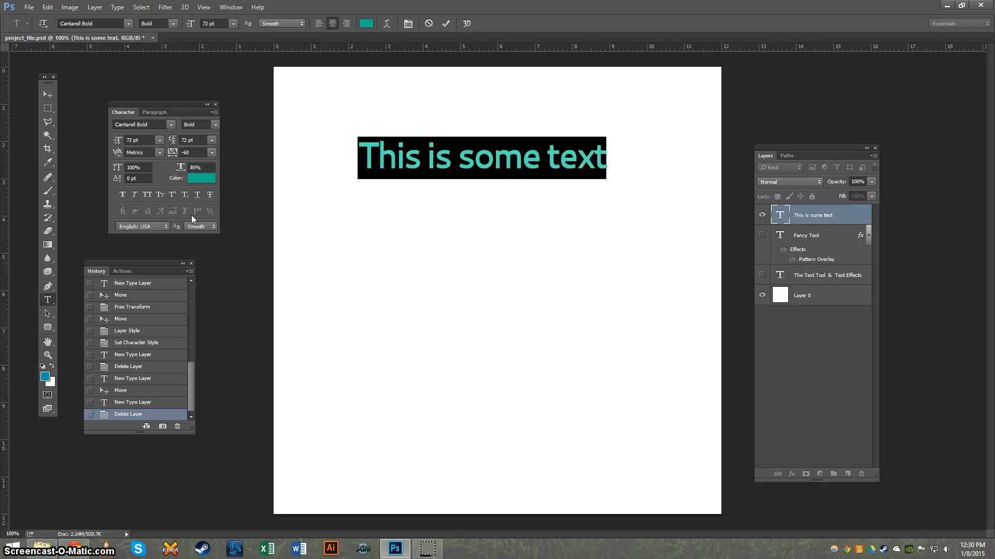
pyautogui.click(127, 24)
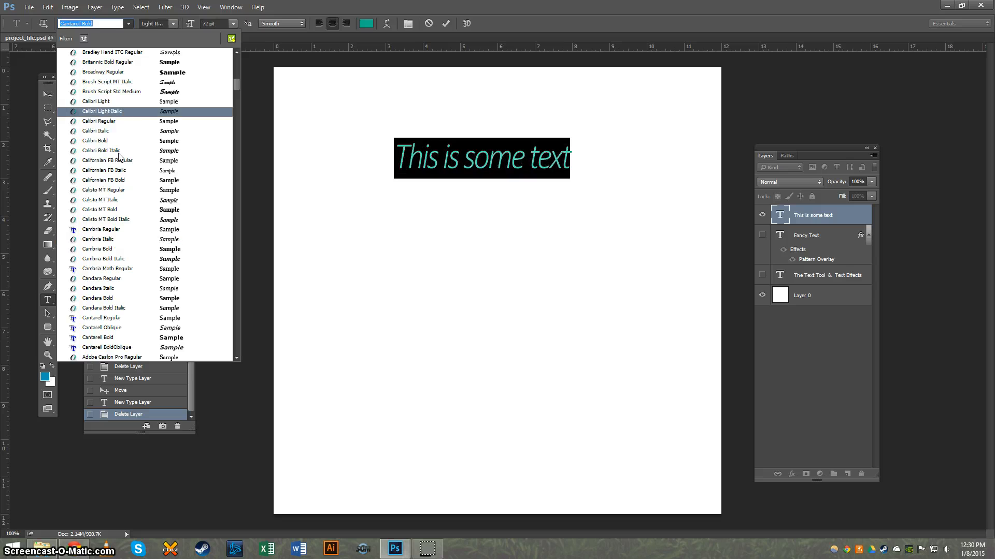
pyautogui.click(258, 205)
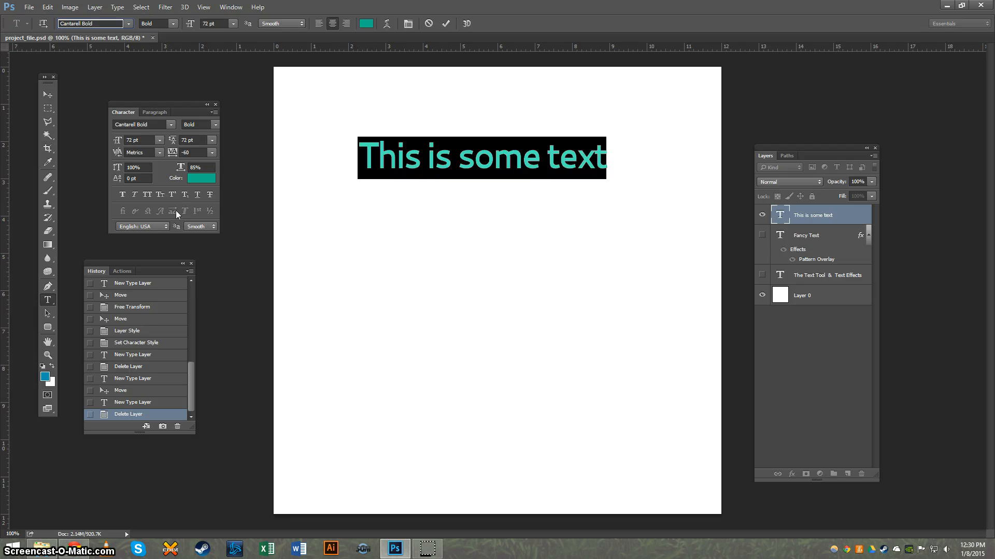
pyautogui.click(171, 126)
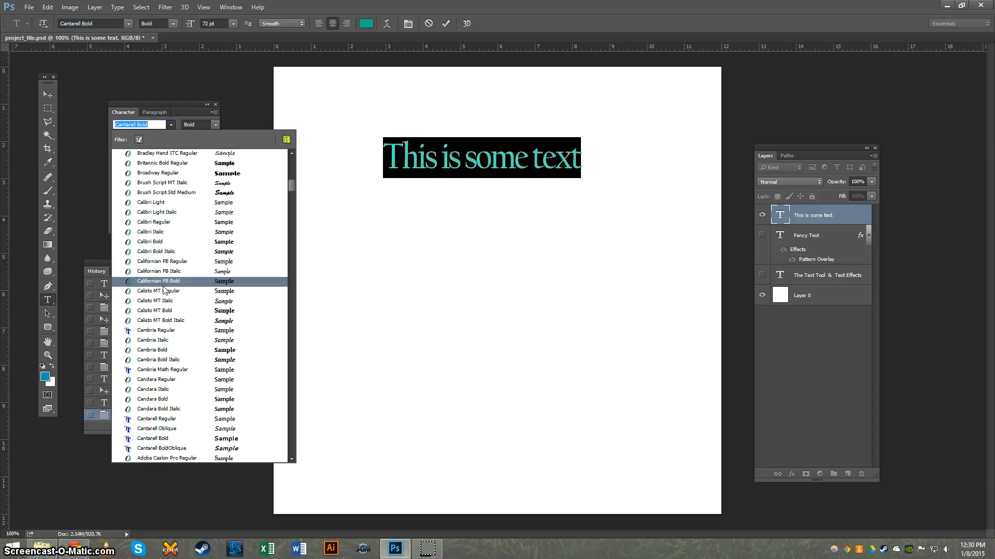
pyautogui.click(246, 102)
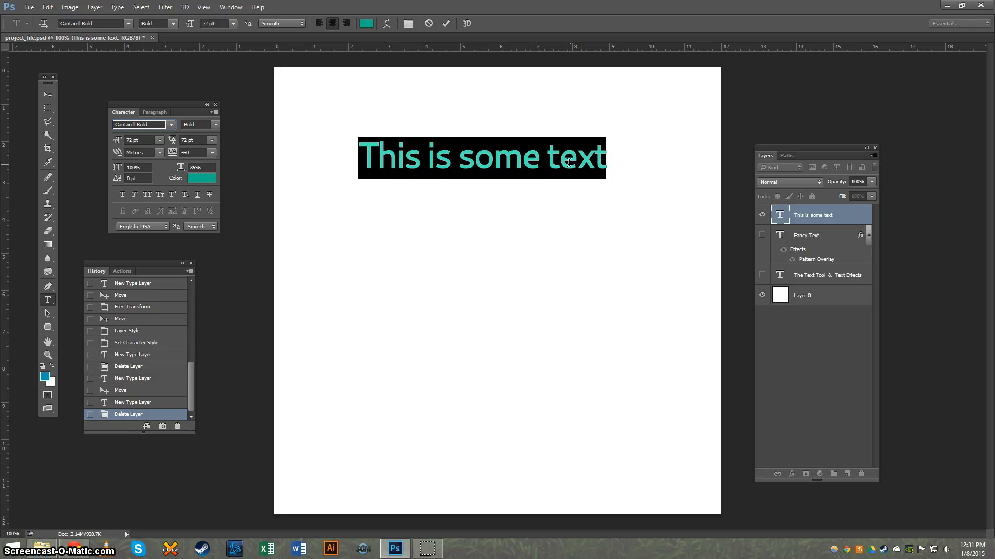
pyautogui.click(170, 128)
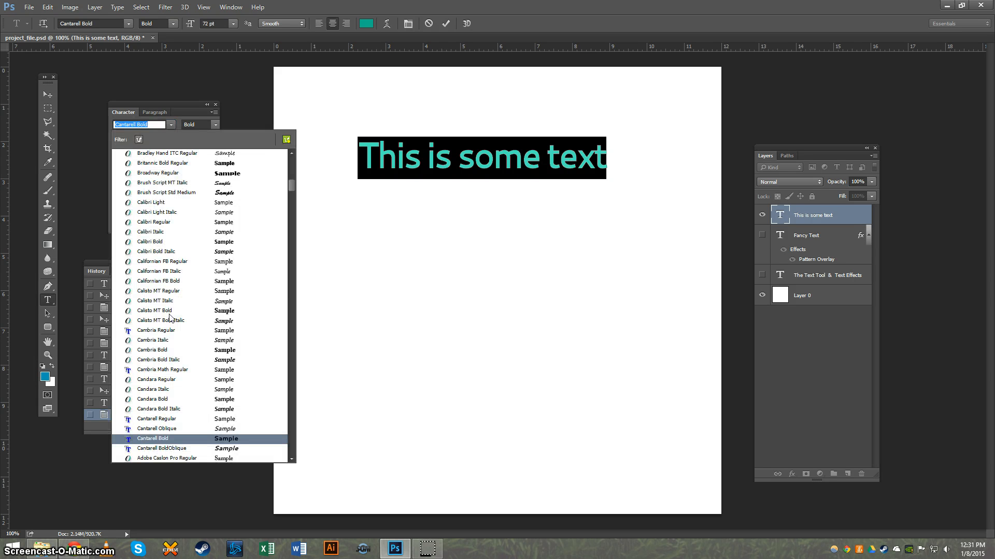
pyautogui.click(182, 410)
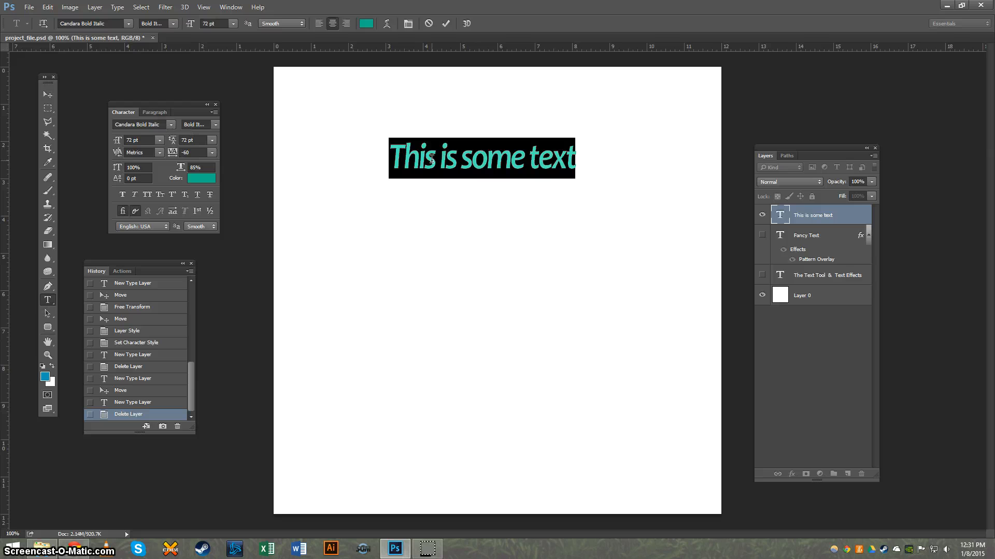
# Set the text line's leading to 200 pt
pyautogui.click(402, 162)
pyautogui.moveTo(580, 160); pyautogui.dragTo(162, 163)
pyautogui.click(211, 141)
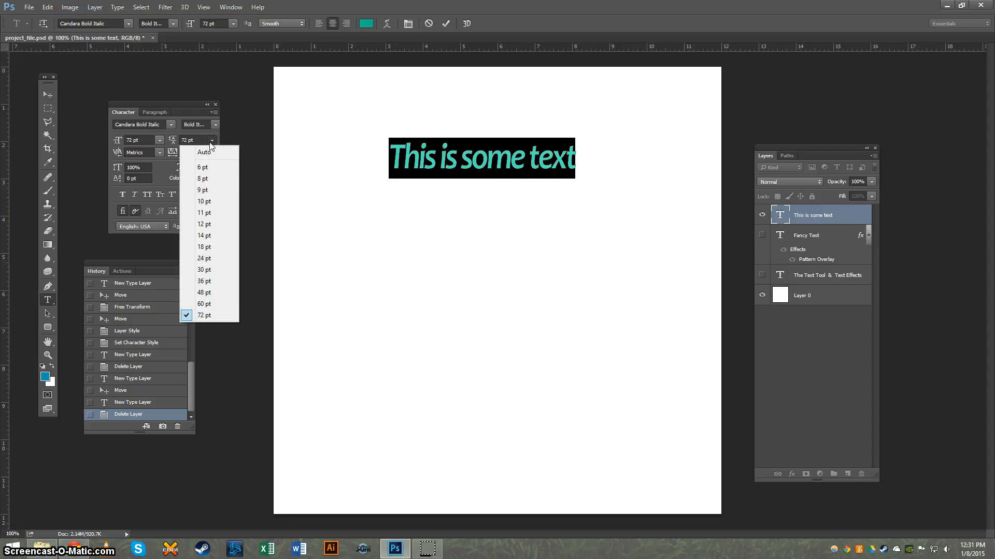
pyautogui.click(206, 316)
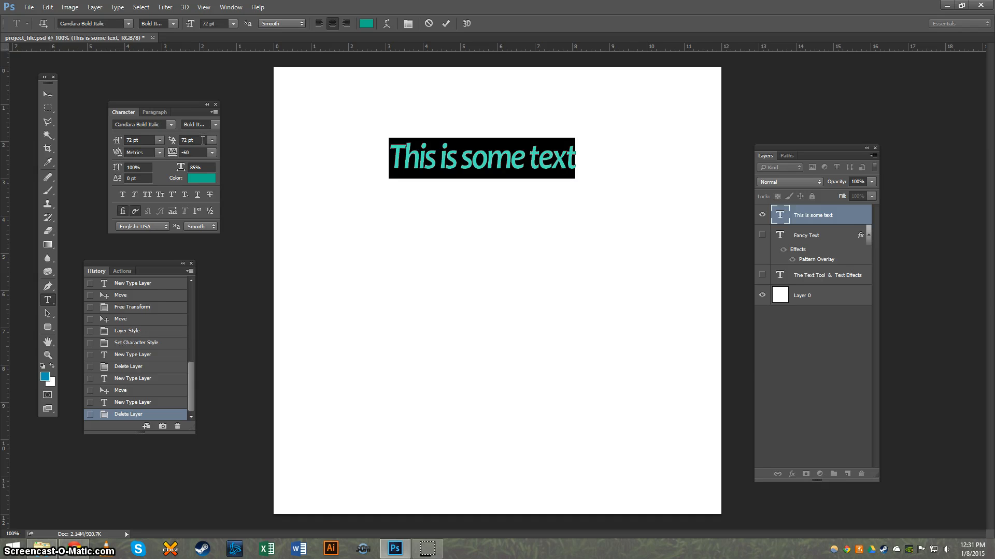
pyautogui.click(202, 140)
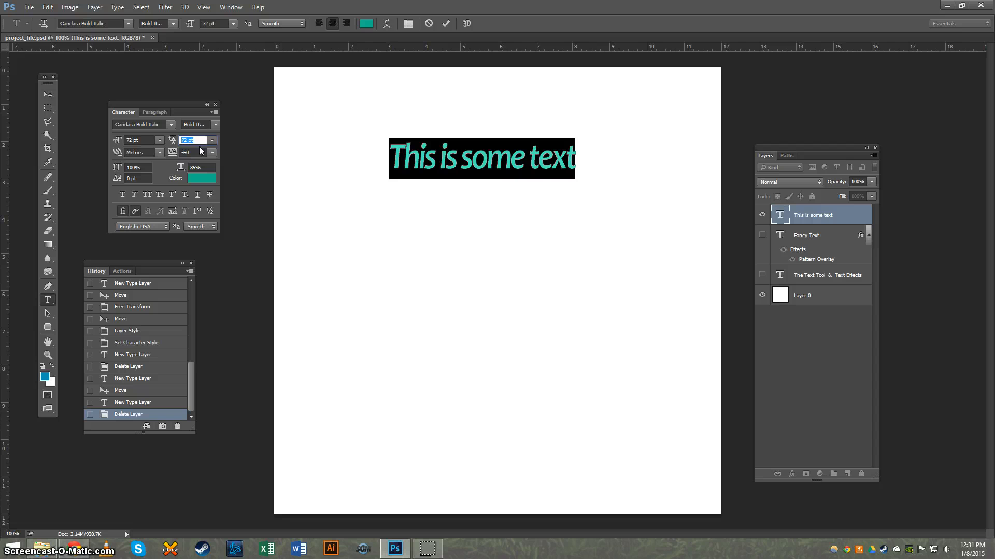
pyautogui.write('200')
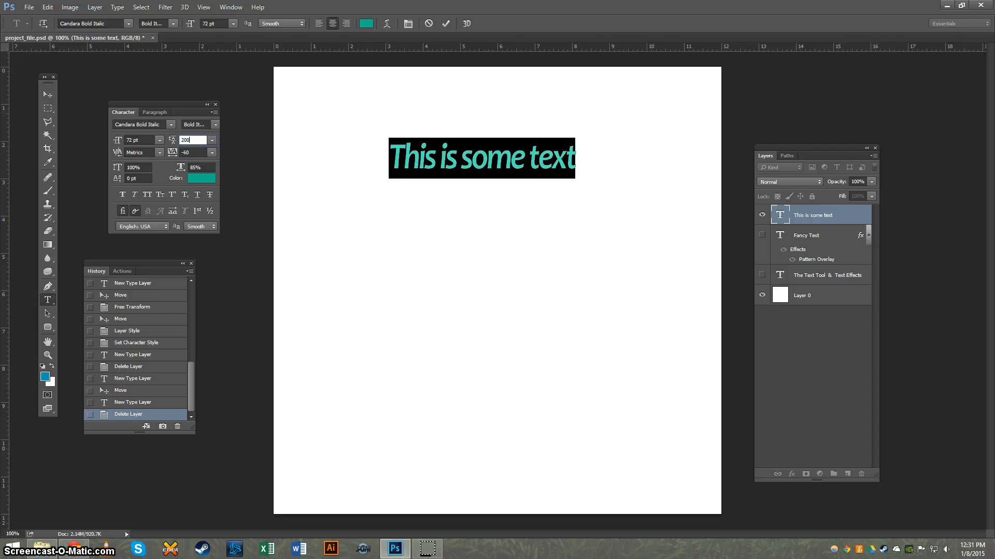
# Try a 200 pt font size on the whole text line and return it to 72 pt
pyautogui.click(390, 162)
pyautogui.moveTo(390, 162); pyautogui.dragTo(576, 162)
pyautogui.click(145, 140)
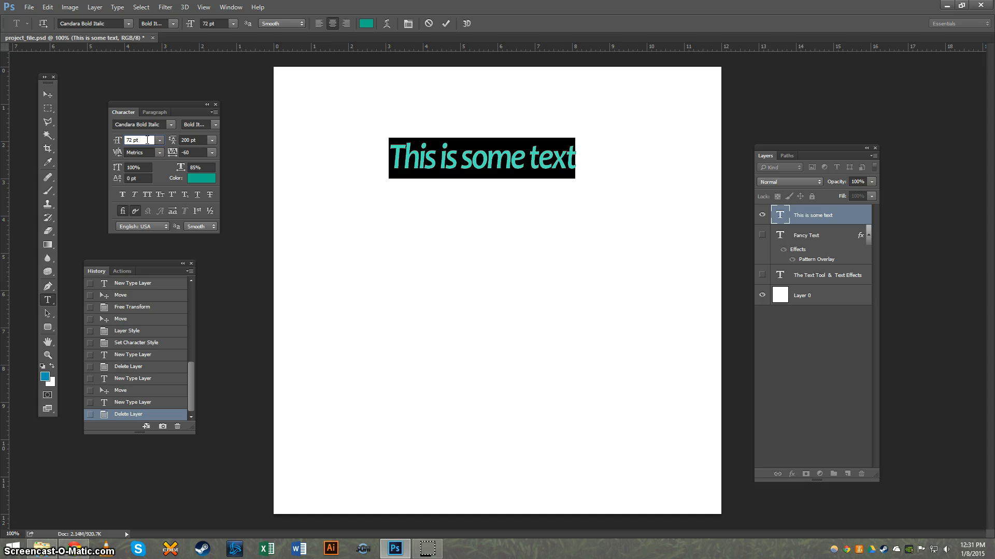
pyautogui.moveTo(146, 140); pyautogui.dragTo(108, 141)
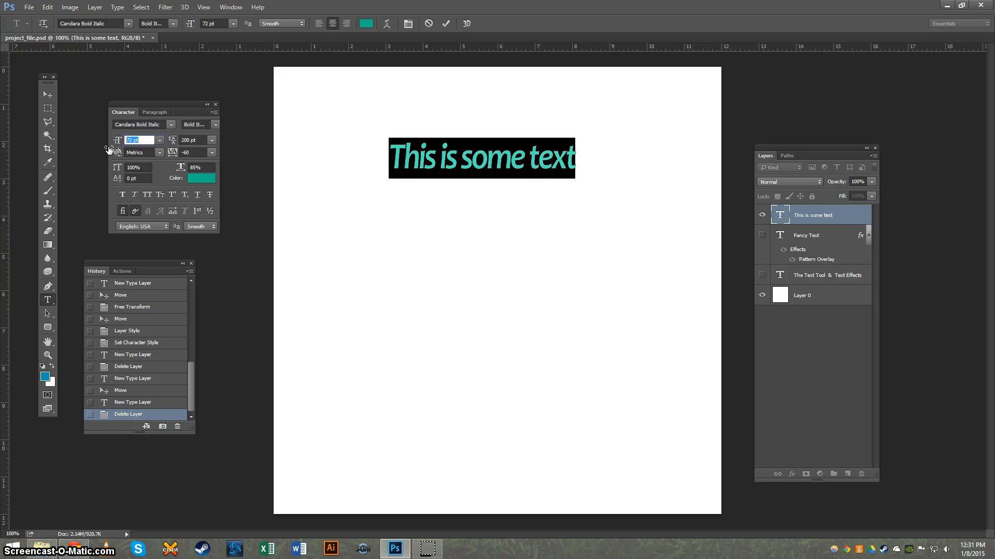
pyautogui.write('200')
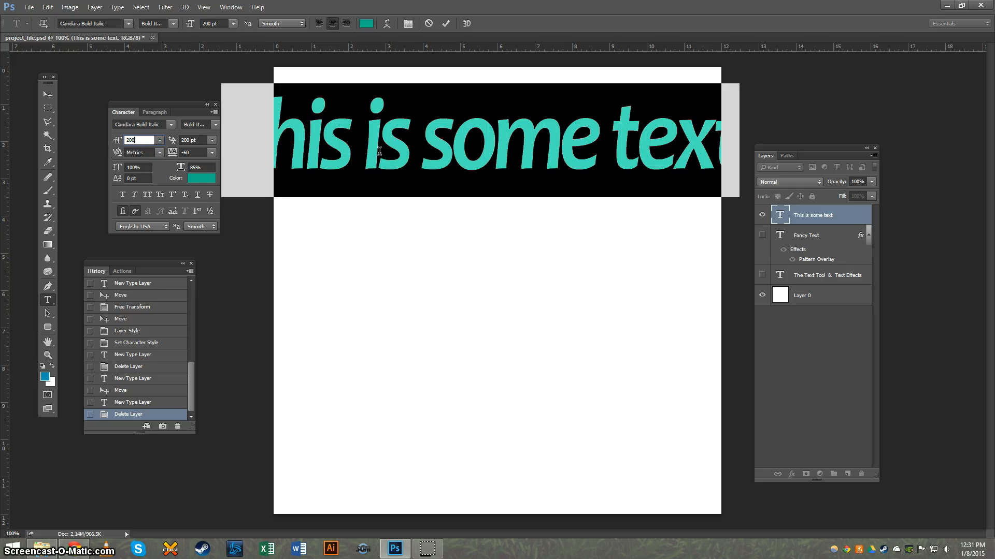
pyautogui.click(160, 140)
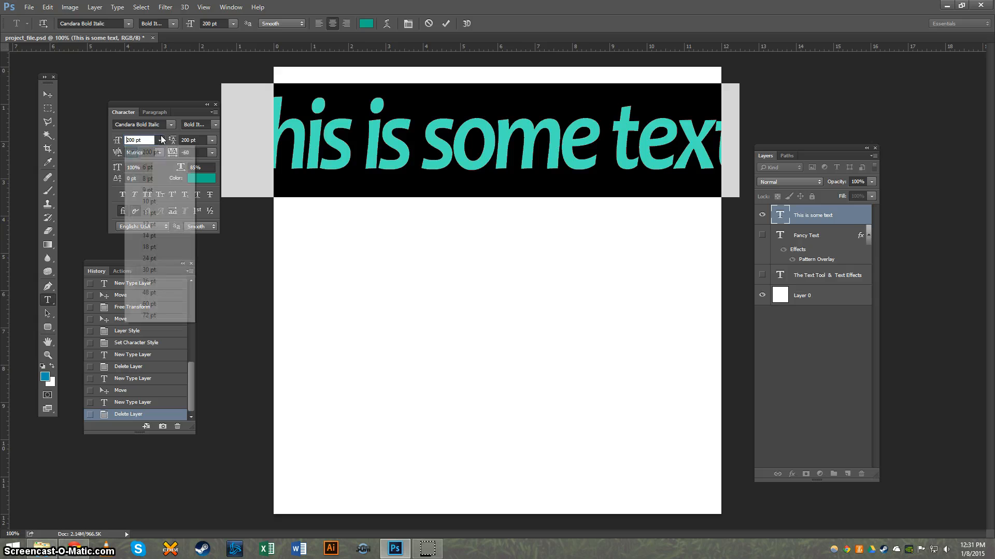
pyautogui.click(154, 316)
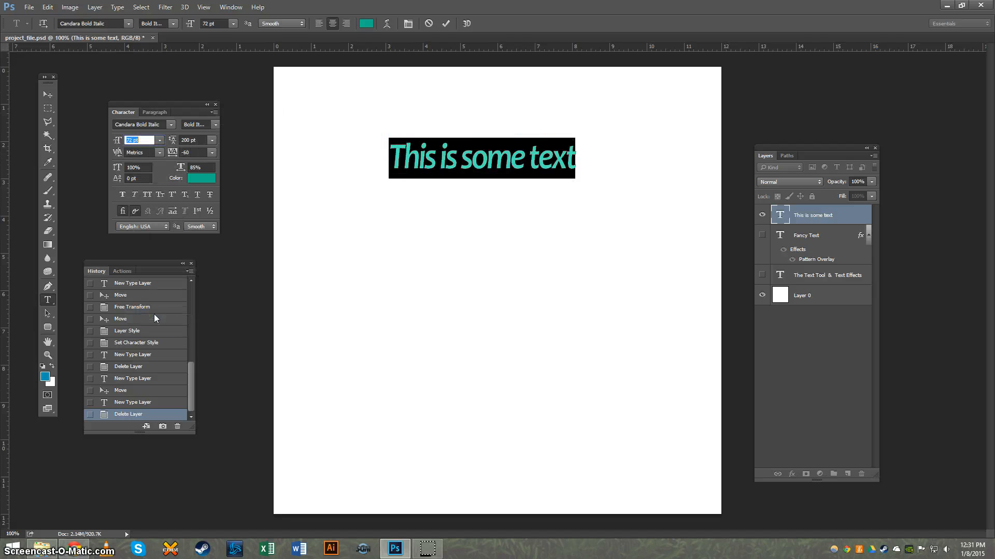
# Set the selected text's leading to 18 pt
pyautogui.click(197, 140)
pyautogui.moveTo(200, 141); pyautogui.dragTo(179, 145)
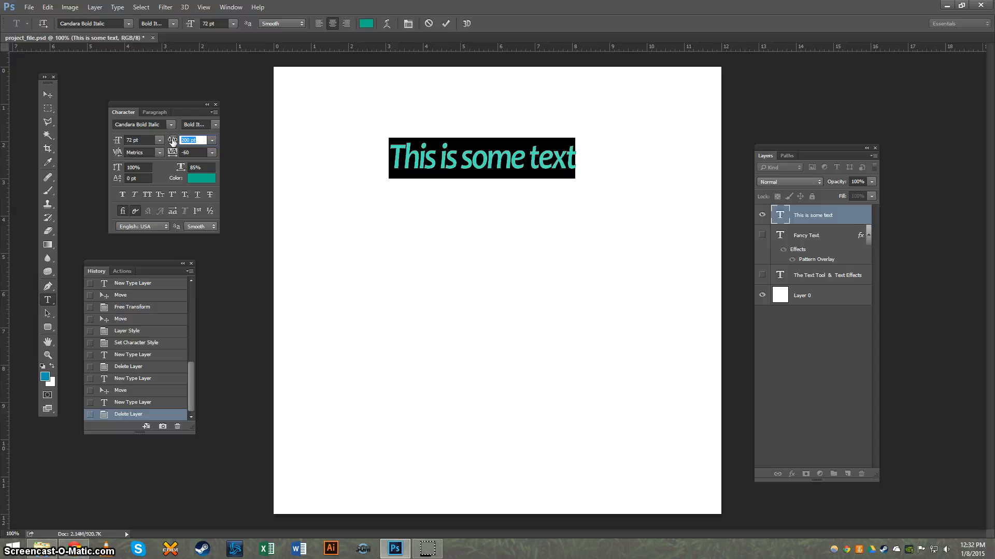
pyautogui.click(212, 140)
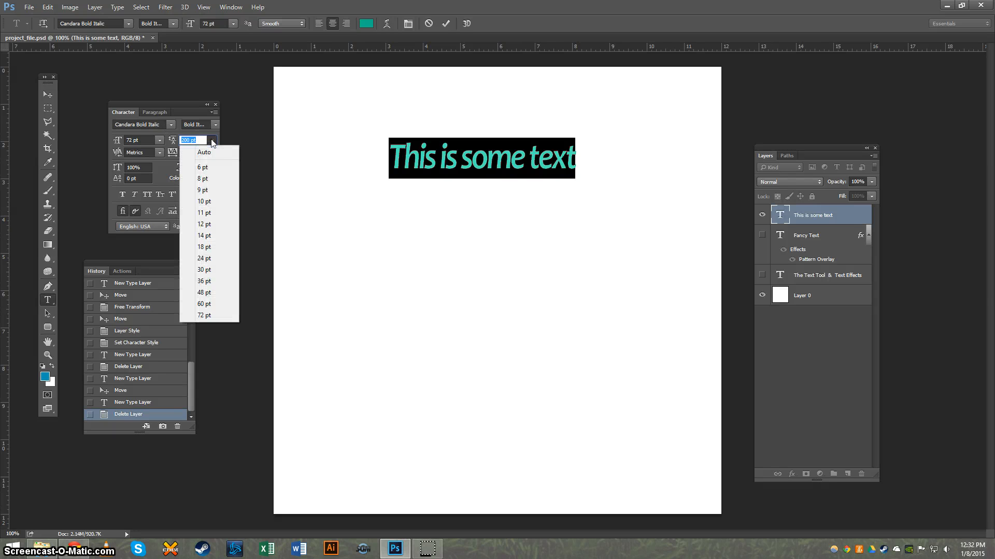
pyautogui.click(208, 247)
# Add a second line reading "this is some text" below the first line in the same text layer
pyautogui.click(576, 158)
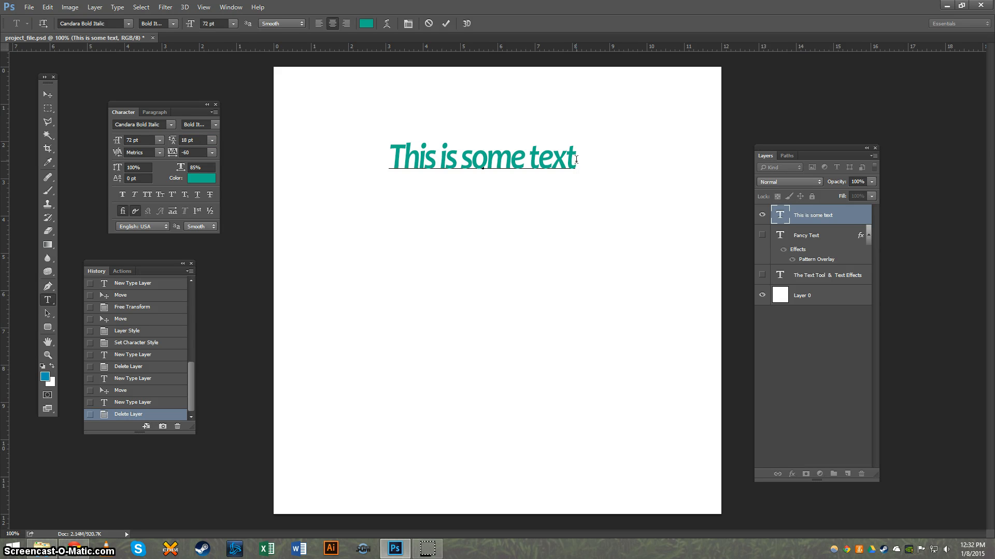
pyautogui.press('Return')
pyautogui.write('thi')
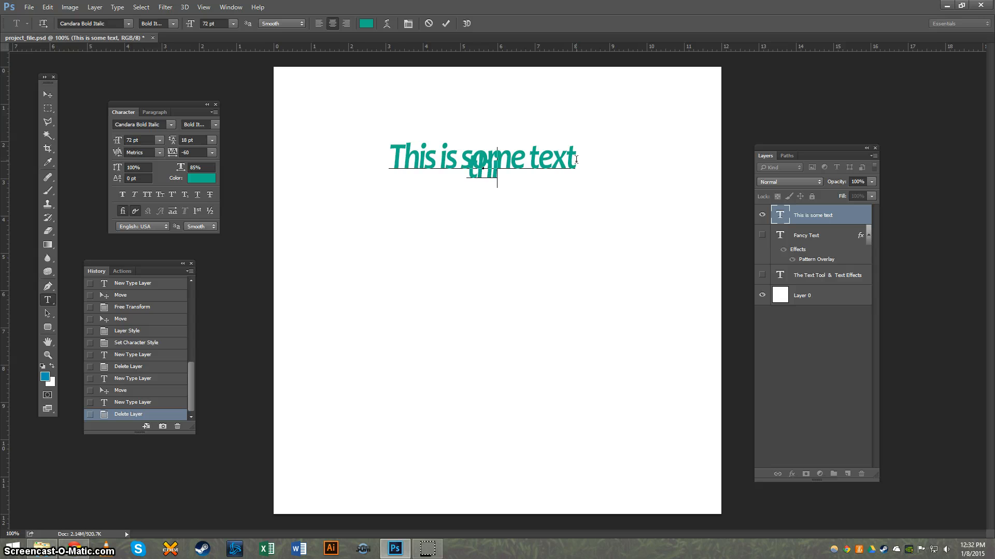
pyautogui.write('s is some tex')
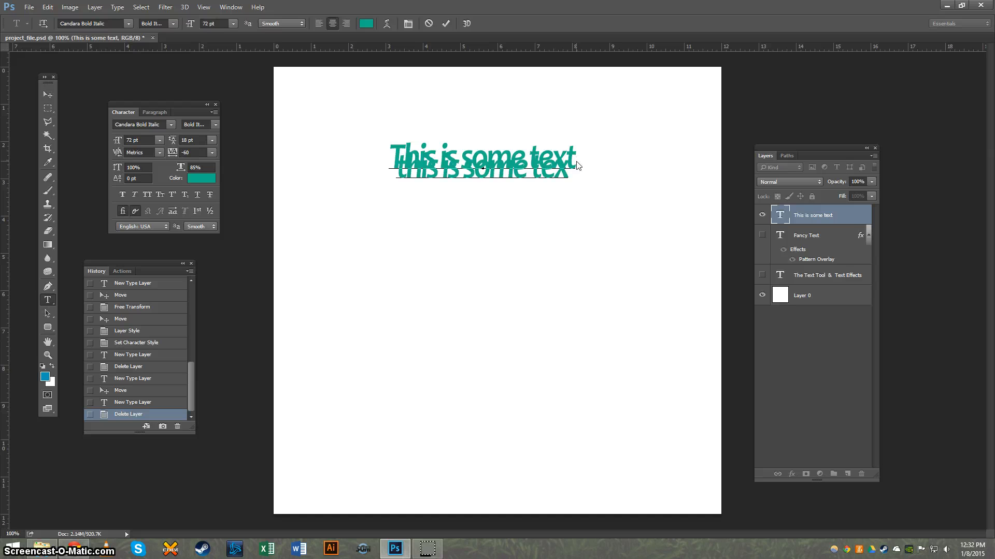
pyautogui.write('t')
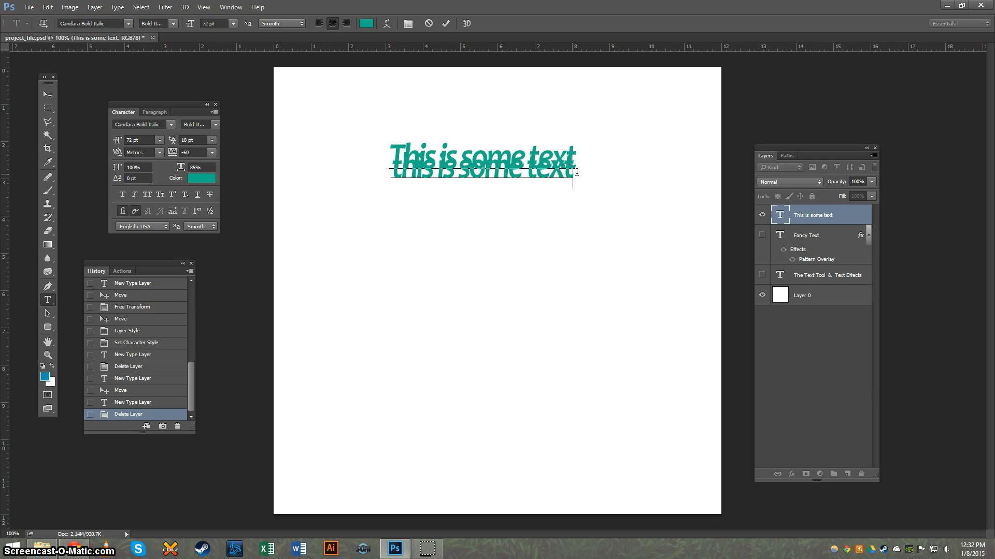
# Select both lines of text and set their leading to 60 pt
pyautogui.hotkey('shift', 'Left')
pyautogui.hotkey('shift', 'Left')
pyautogui.hotkey('shift', 'Left')
pyautogui.hotkey('shift', 'Left')
pyautogui.hotkey('shift', 'Left')
pyautogui.hotkey('shift', 'Left')
pyautogui.hotkey('shift', 'Left')
pyautogui.hotkey('shift', 'Left')
pyautogui.hotkey('shift', 'Left')
pyautogui.hotkey('shift', 'Left')
pyautogui.hotkey('shift', 'Left')
pyautogui.hotkey('shift', 'Left')
pyautogui.hotkey('shift', 'Left')
pyautogui.hotkey('shift', 'Left')
pyautogui.hotkey('shift', 'Left')
pyautogui.hotkey('shift', 'Left')
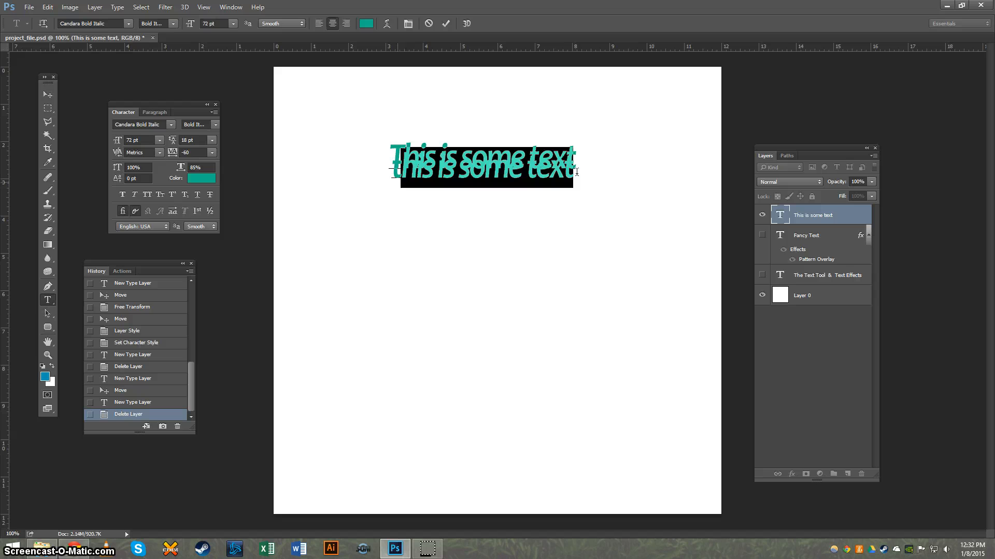
pyautogui.hotkey('shift', 'Left')
pyautogui.hotkey('shift', 'Up')
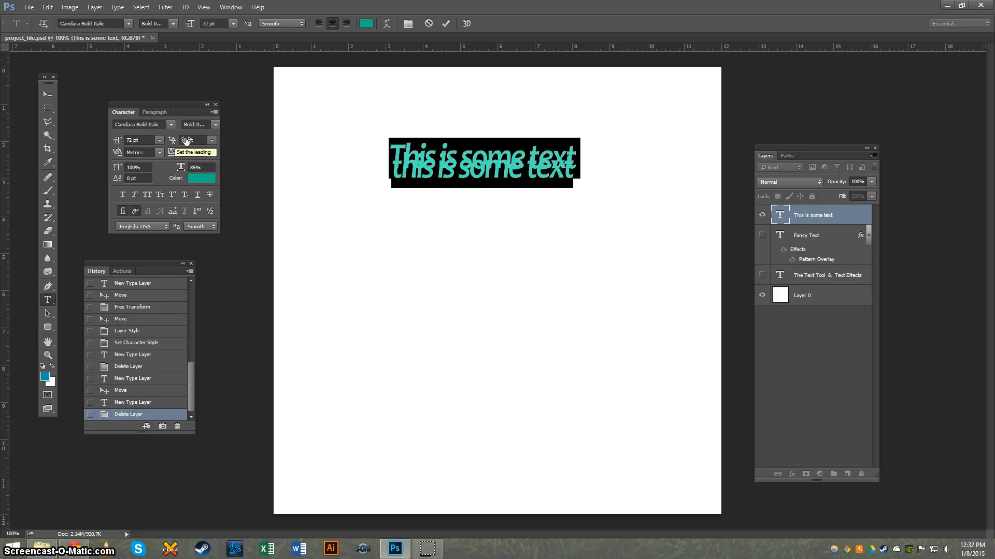
pyautogui.click(212, 140)
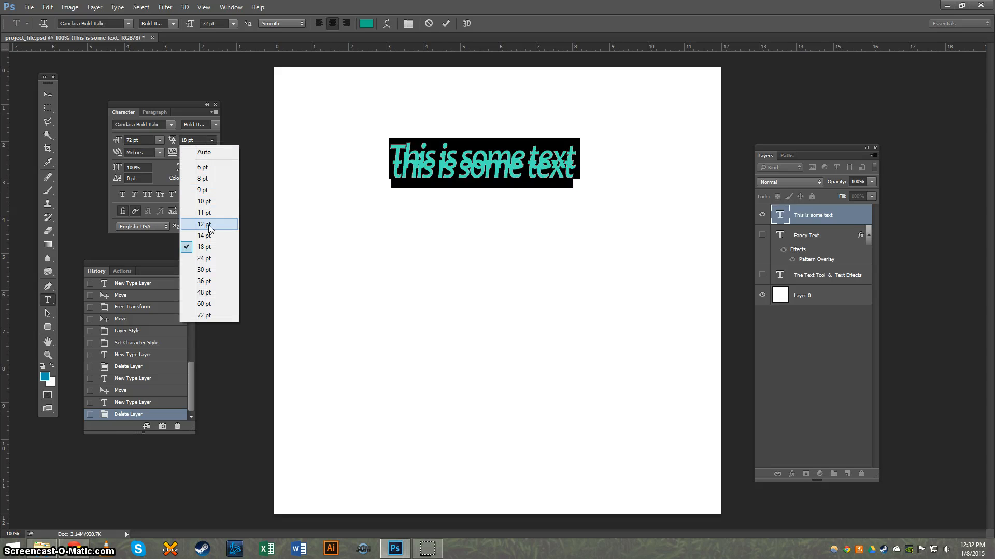
pyautogui.click(206, 306)
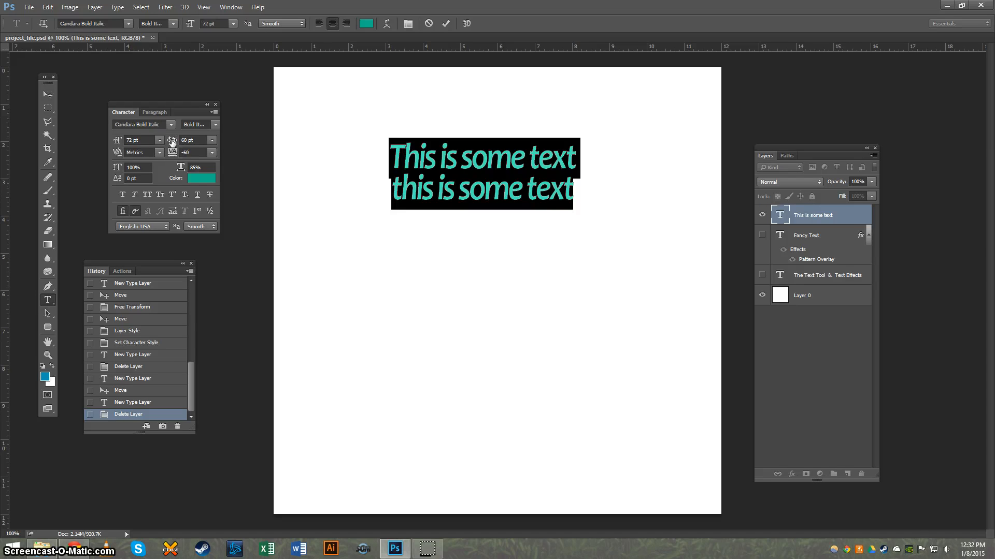
# Reduce the font size of both lines to 69 pt
pyautogui.moveTo(173, 141)
pyautogui.mouseDown()
pyautogui.moveTo(208, 142)
pyautogui.moveTo(173, 142)
pyautogui.mouseUp()
pyautogui.moveTo(117, 142); pyautogui.dragTo(115, 143)
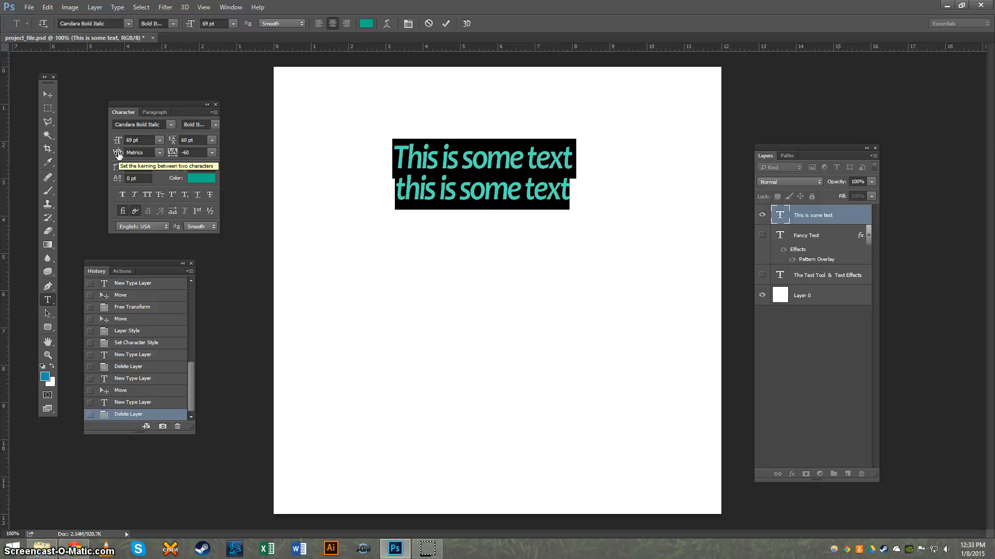
# Set the kerning of both selected lines of text to 0
pyautogui.click(159, 153)
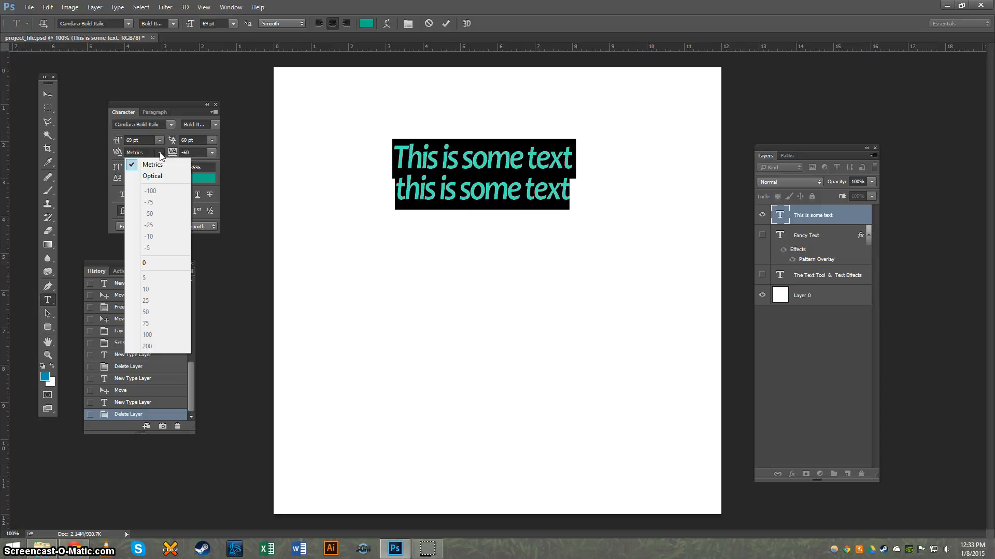
pyautogui.click(160, 153)
pyautogui.click(118, 153)
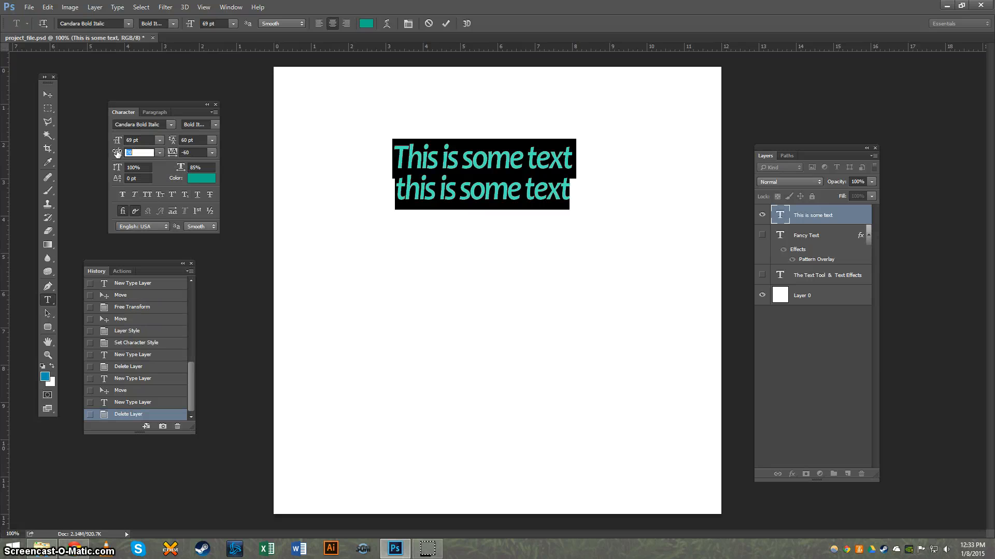
pyautogui.moveTo(118, 153); pyautogui.dragTo(121, 153)
pyautogui.click(459, 187)
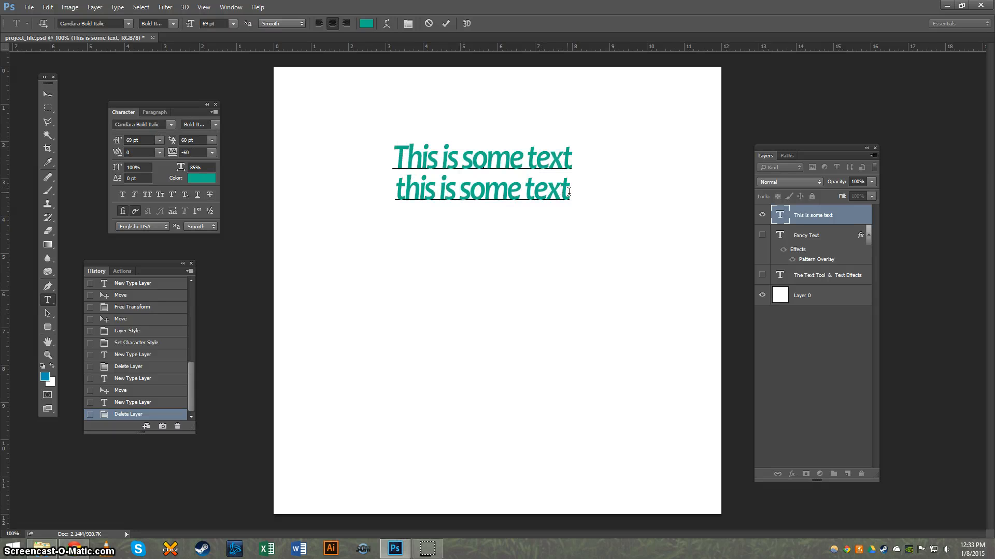
# Finish editing the two-line text and nudge its layer slightly up and to the left with the Move tool
pyautogui.hotkey('ctrl', 'a')
pyautogui.click(463, 184)
pyautogui.click(46, 93)
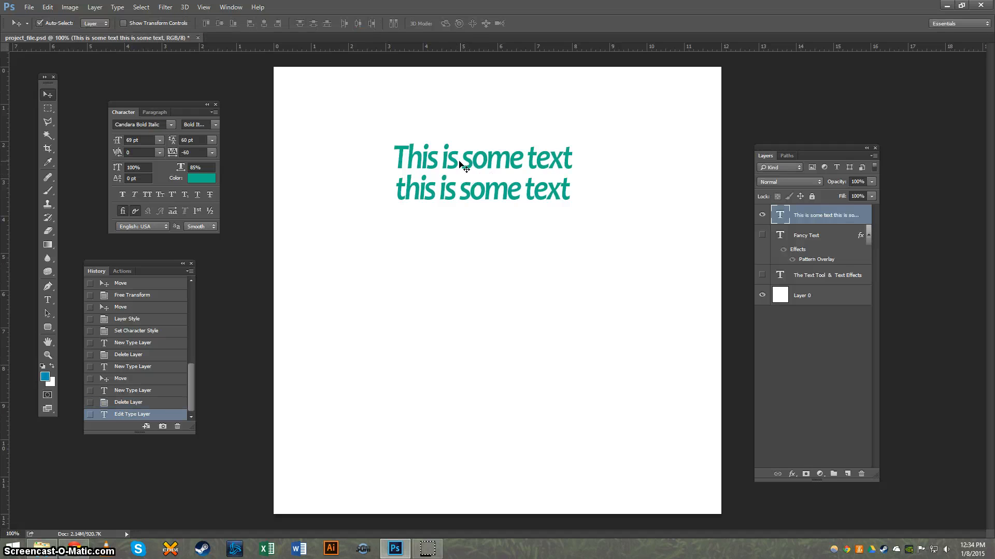
pyautogui.moveTo(460, 165); pyautogui.dragTo(454, 163)
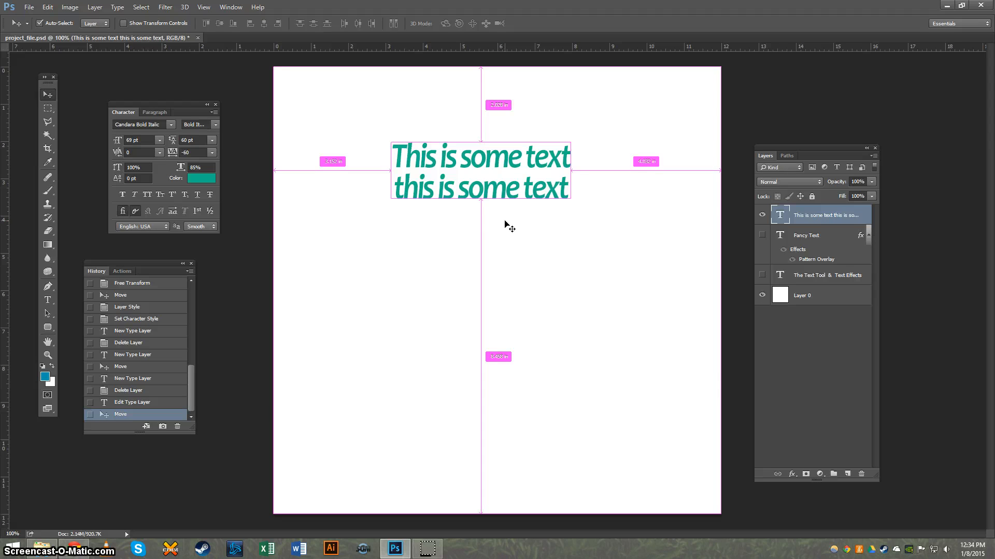
# Scale the two-line text layer up to about 102% width and 107% height
pyautogui.hotkey('ctrl', 't')
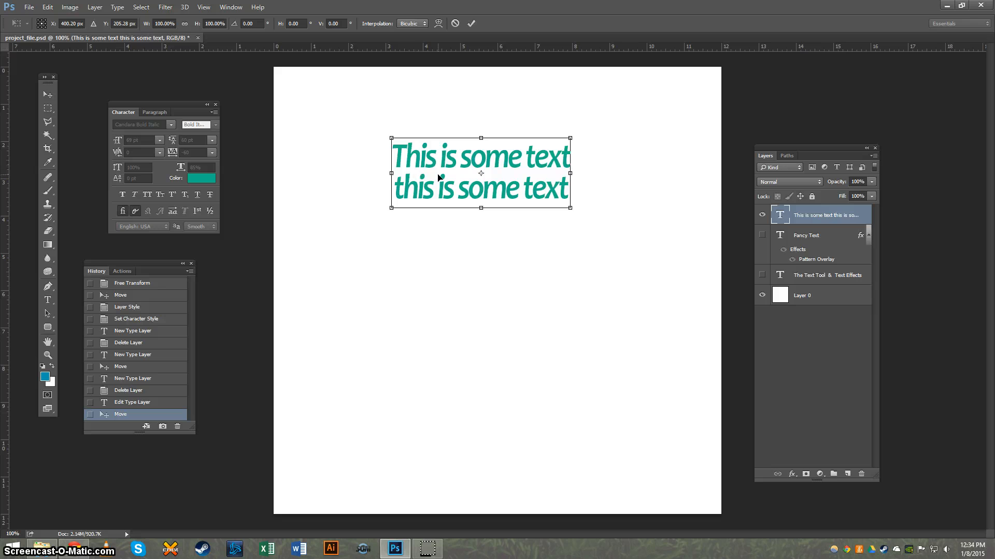
pyautogui.press('Escape')
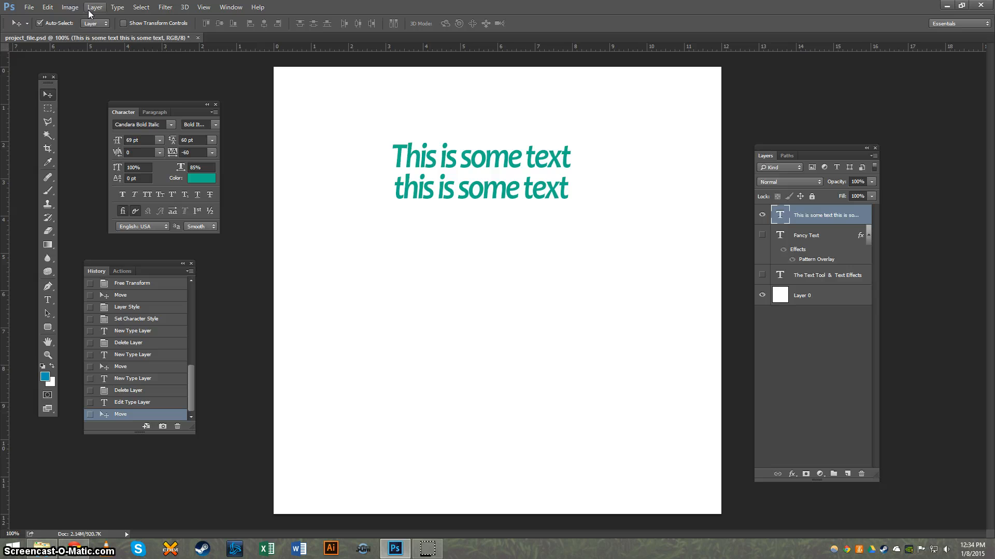
pyautogui.click(47, 7)
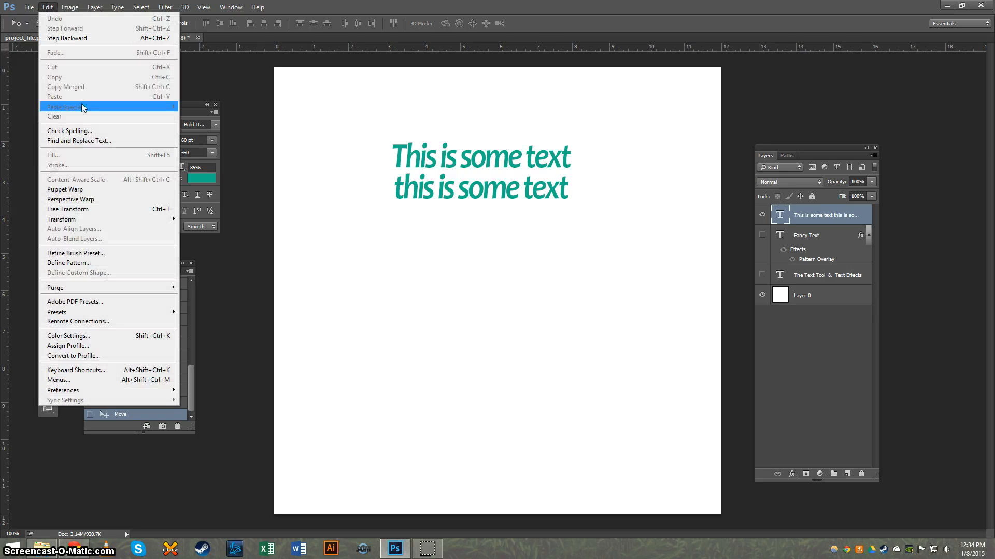
pyautogui.moveTo(89, 220)
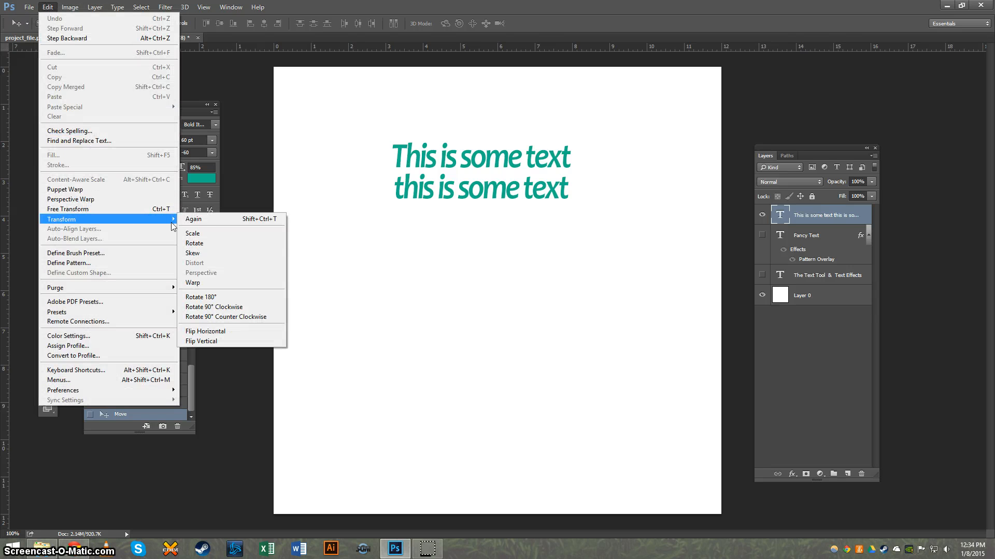
pyautogui.click(207, 234)
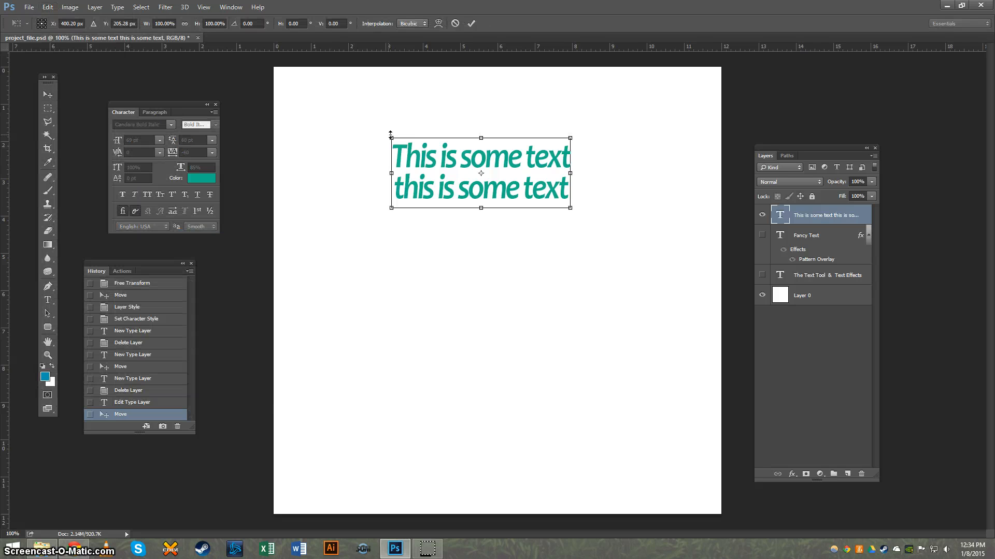
pyautogui.moveTo(392, 138)
pyautogui.mouseDown()
pyautogui.moveTo(375, 126)
pyautogui.moveTo(368, 87)
pyautogui.moveTo(397, 122)
pyautogui.moveTo(368, 127)
pyautogui.moveTo(389, 133)
pyautogui.mouseUp()
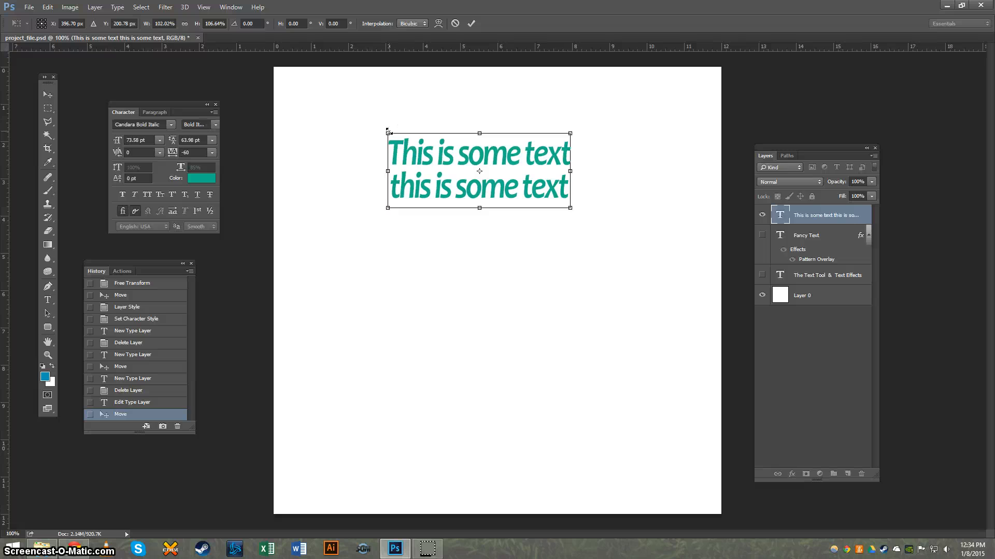
pyautogui.press('Return')
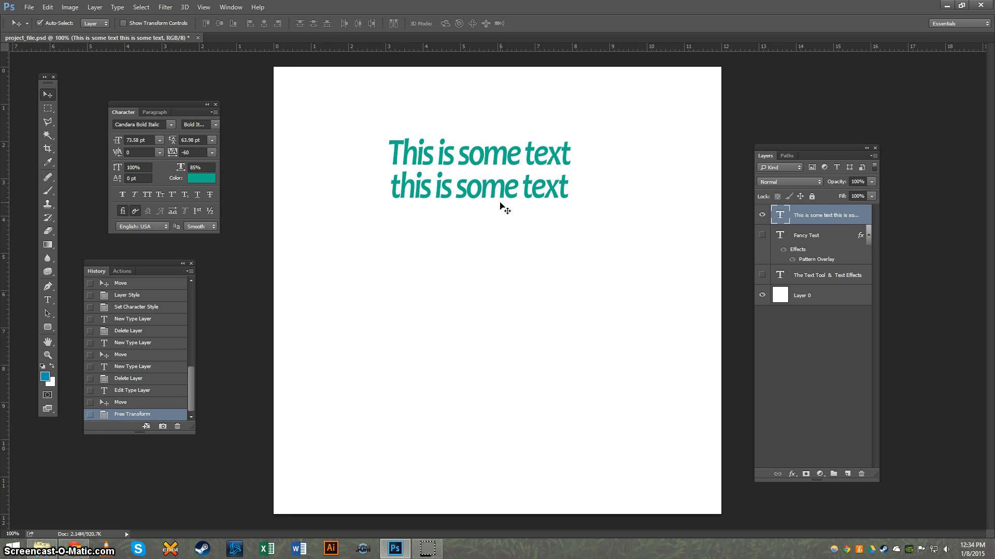
# Undo the text layer's scaling by going back in the history to the preceding Move state
pyautogui.click(47, 7)
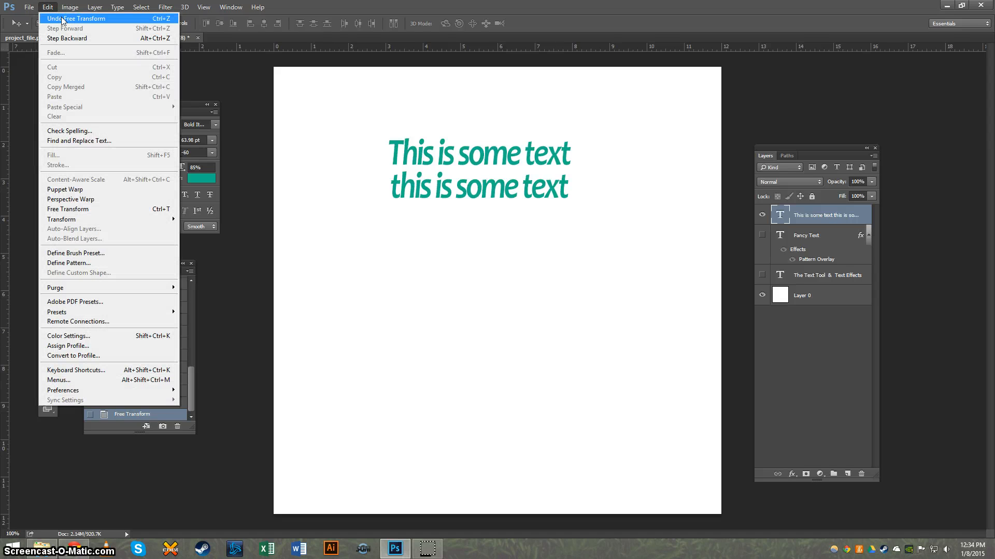
pyautogui.click(61, 20)
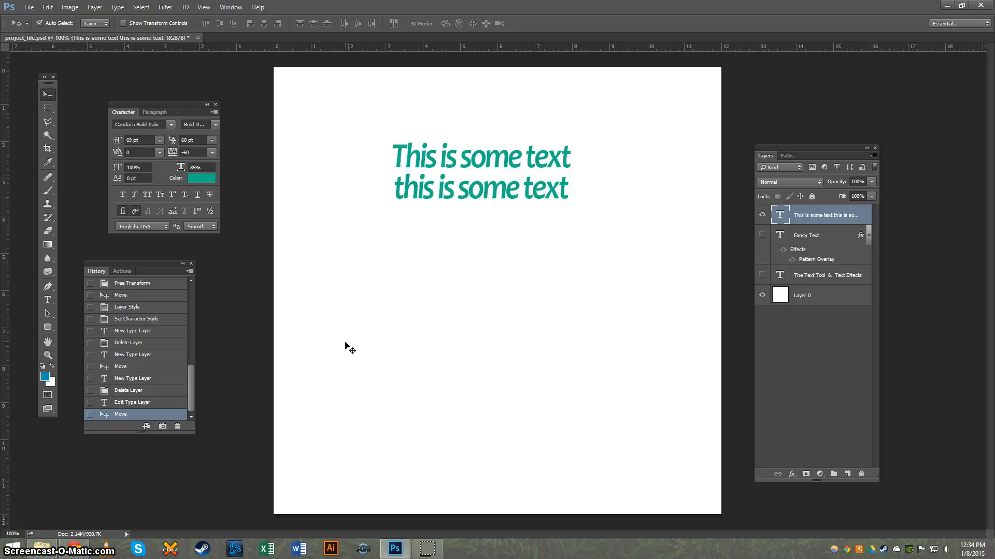
pyautogui.hotkey('ctrl', 'z')
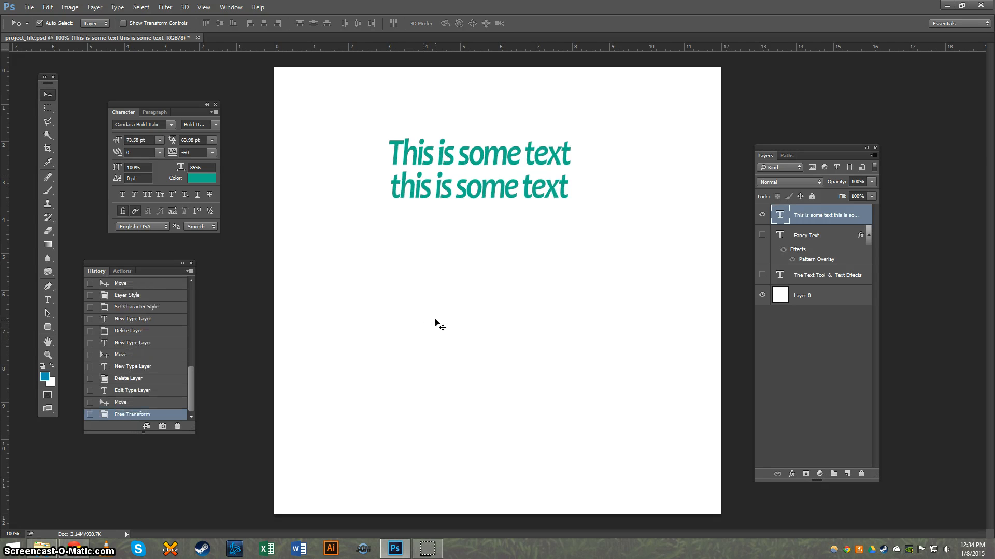
pyautogui.moveTo(151, 262); pyautogui.dragTo(172, 250)
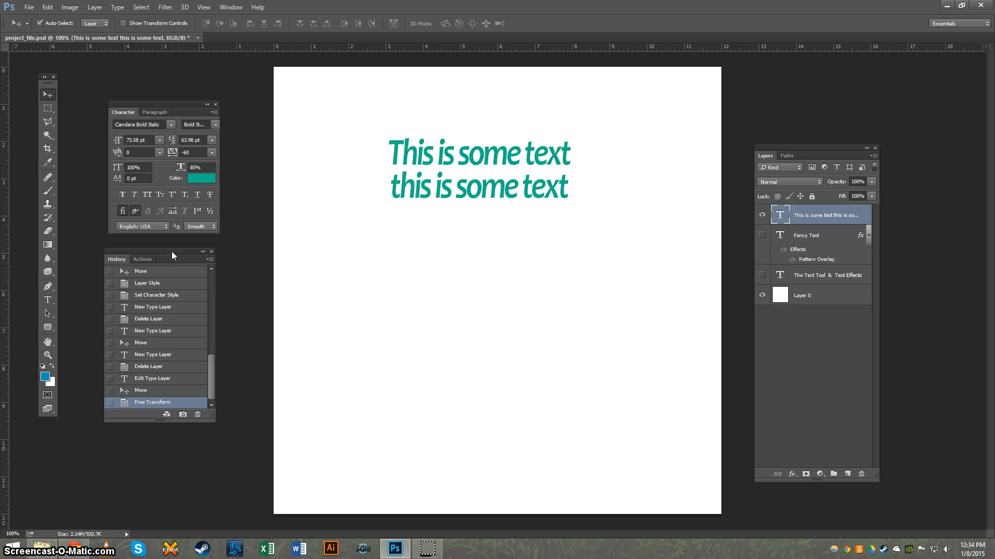
pyautogui.click(138, 392)
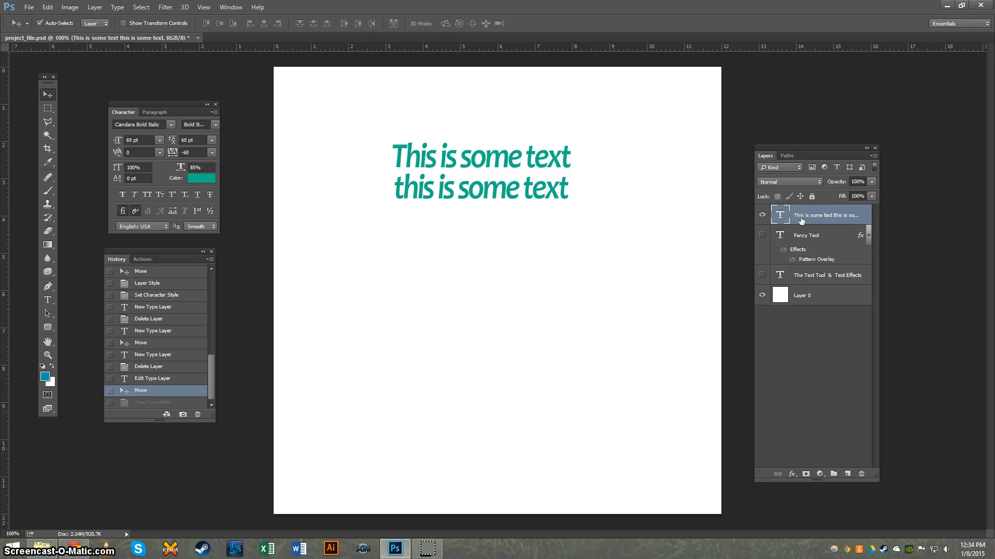
# Hide the two-line text layer and add a new text layer reading "Fancy Text" on the blank canvas
pyautogui.click(761, 214)
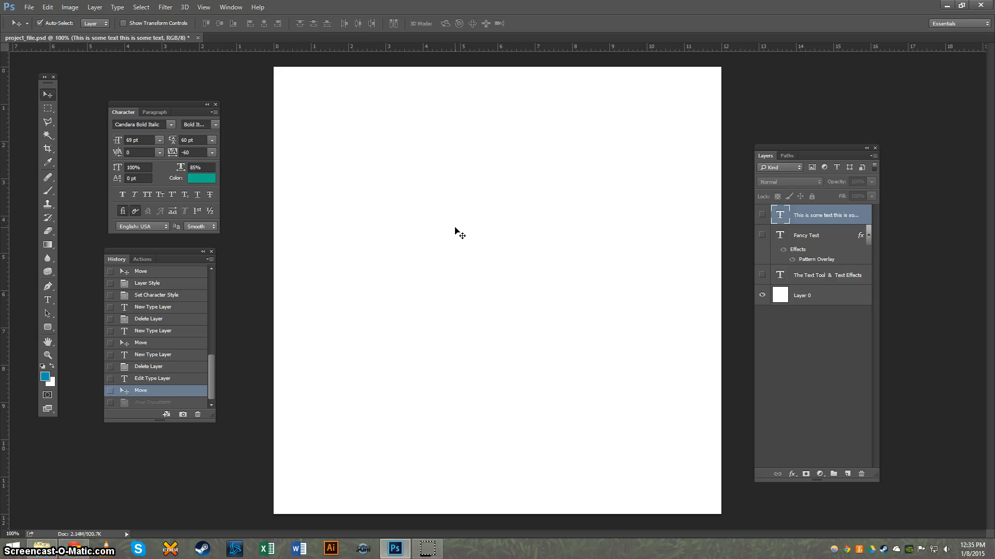
pyautogui.press('t')
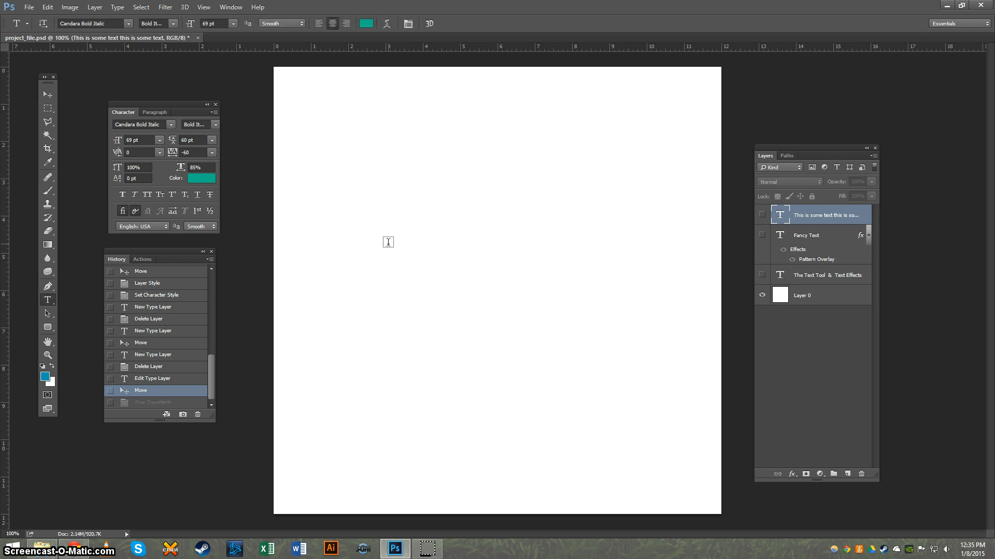
pyautogui.click(366, 249)
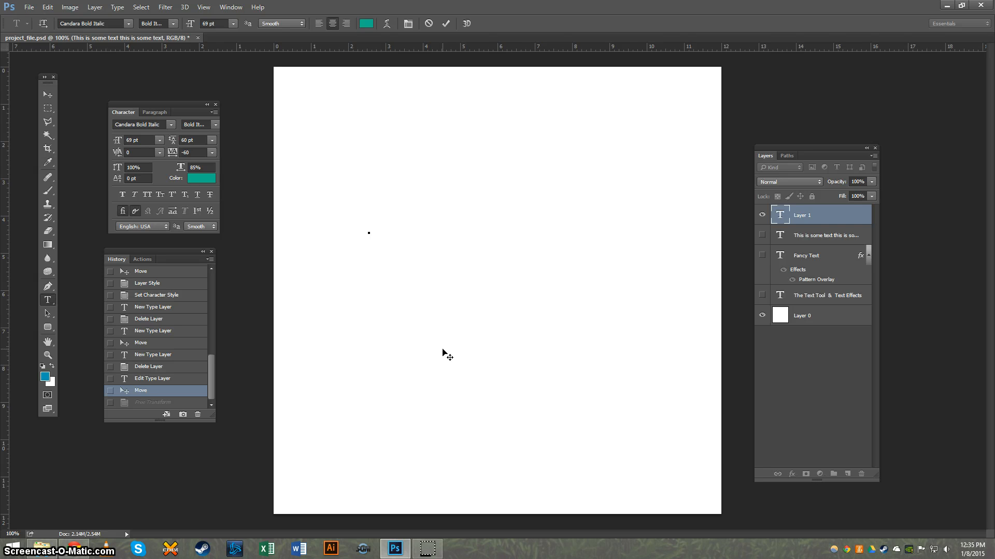
pyautogui.write('FANCY TE')
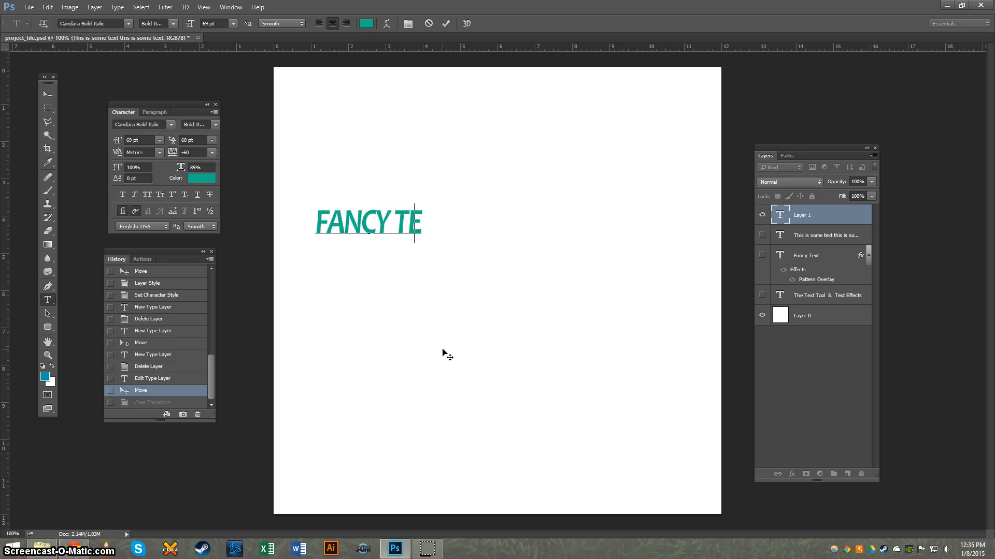
pyautogui.press('BackSpace')
pyautogui.press('BackSpace')
pyautogui.press('BackSpace')
pyautogui.press('BackSpace')
pyautogui.press('BackSpace')
pyautogui.press('BackSpace')
pyautogui.press('BackSpace')
pyautogui.write('ancy Text')
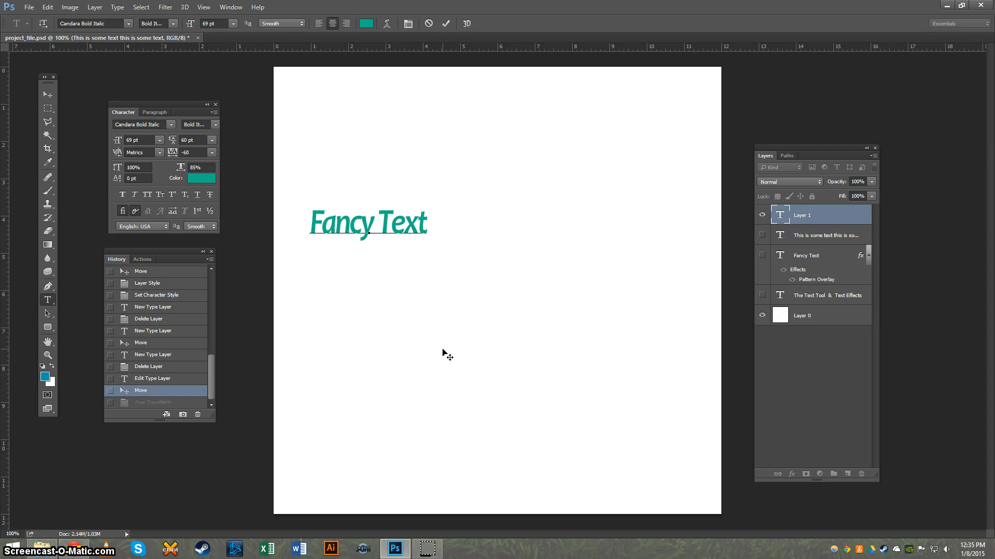
# Select the whole "Fancy Text" line and enlarge its font size to 151 pt
pyautogui.moveTo(430, 229); pyautogui.dragTo(309, 229)
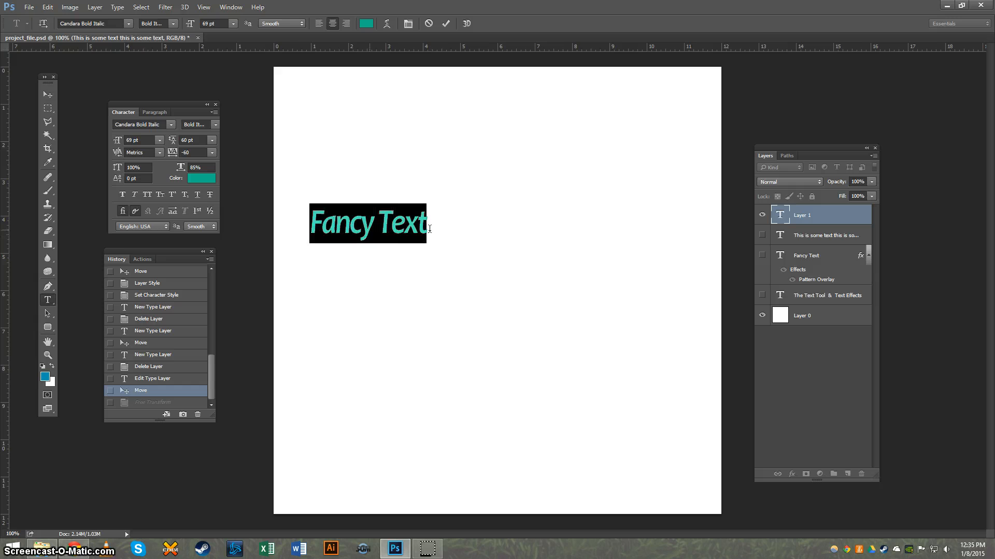
pyautogui.click(159, 140)
pyautogui.click(162, 317)
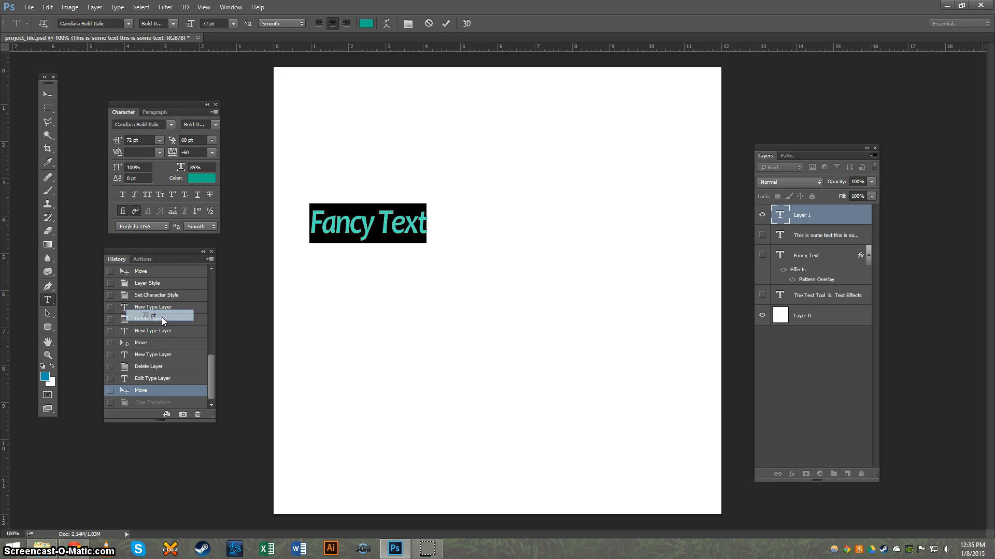
pyautogui.moveTo(119, 143); pyautogui.dragTo(119, 143)
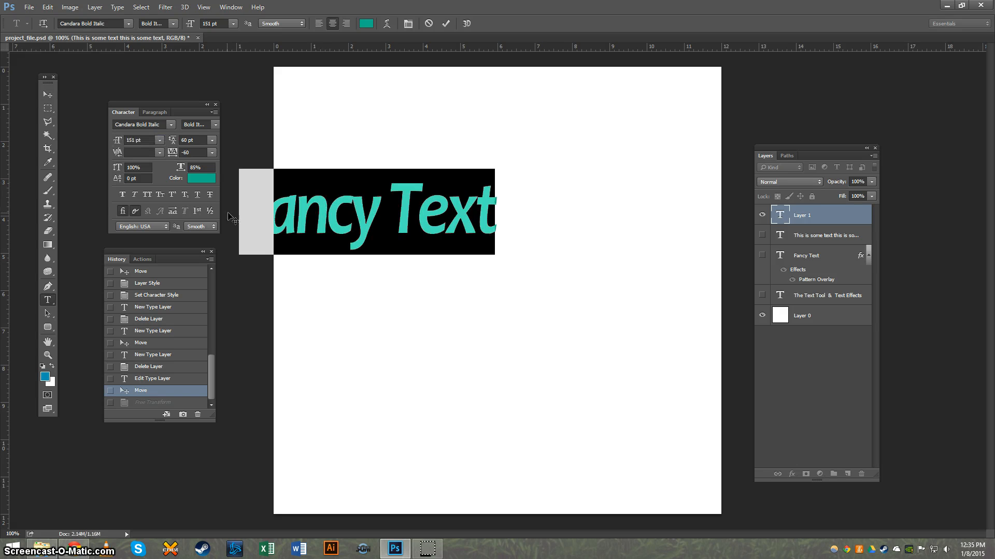
pyautogui.click(320, 214)
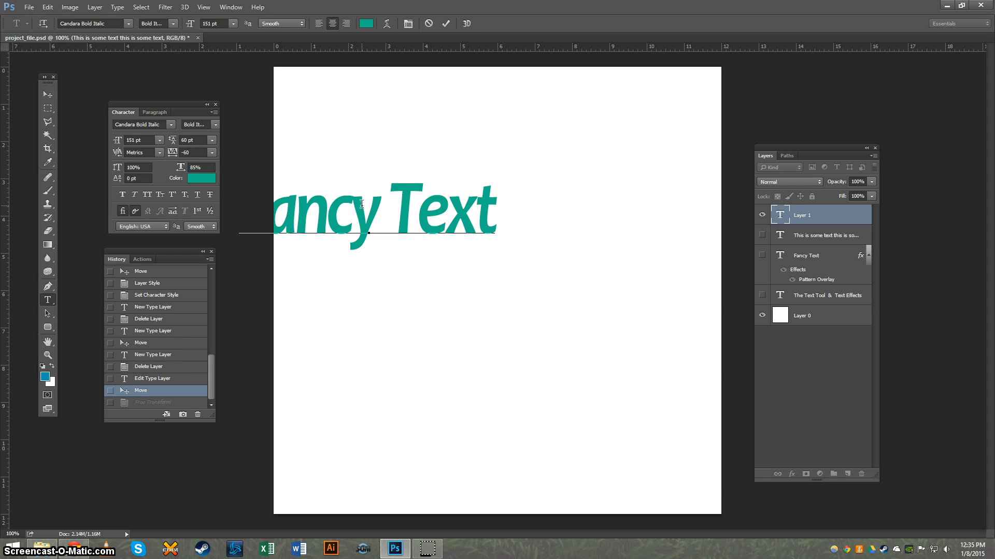
# Move the "Fancy Text" layer fully onto the canvas, roughly centred horizontally in the upper half
pyautogui.click(48, 94)
pyautogui.moveTo(300, 206); pyautogui.dragTo(407, 179)
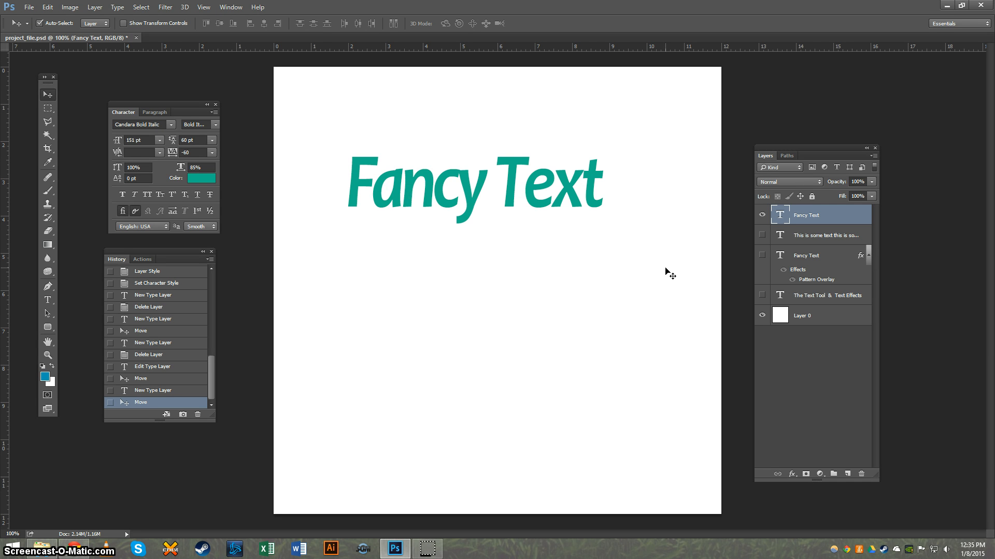
pyautogui.moveTo(464, 187); pyautogui.dragTo(467, 192)
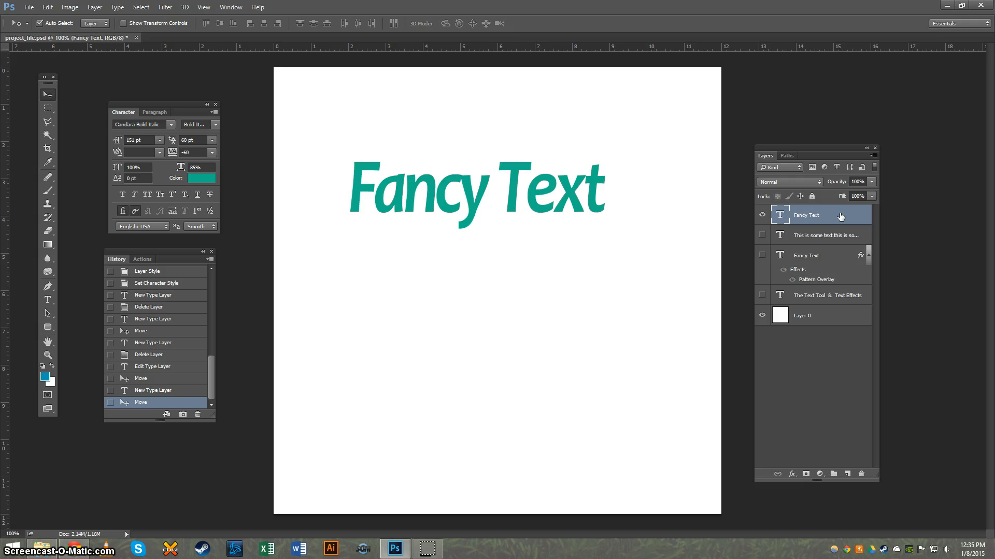
pyautogui.click(94, 7)
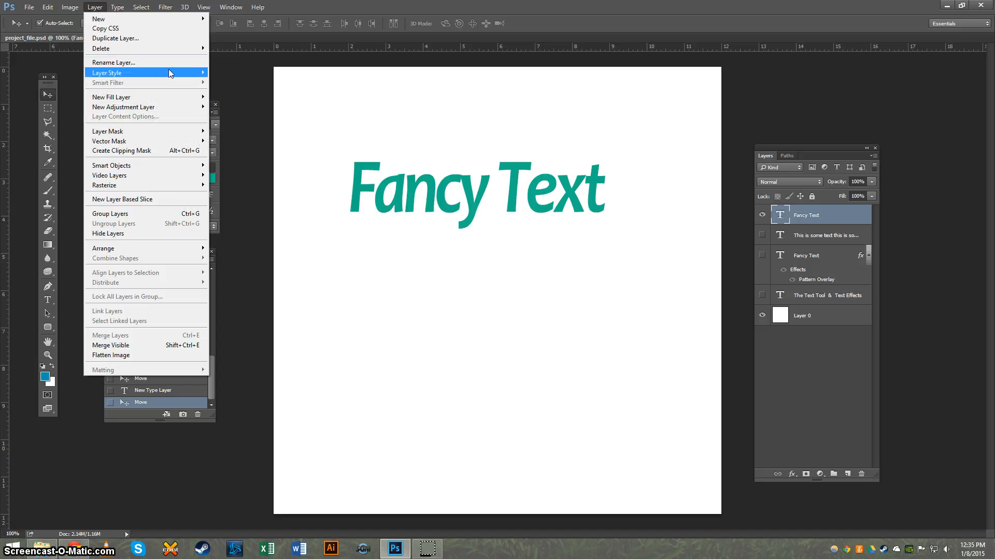
pyautogui.moveTo(175, 71)
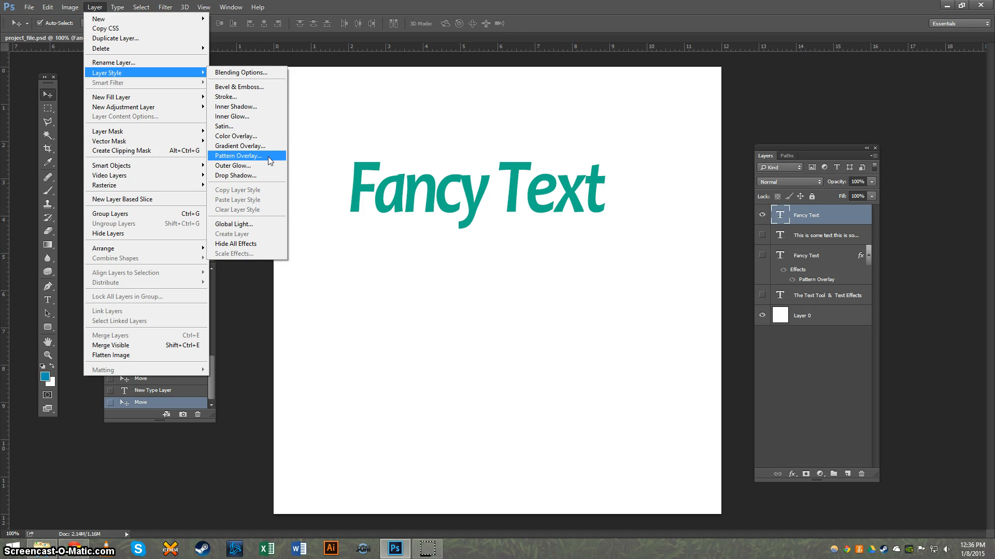
pyautogui.click(467, 163)
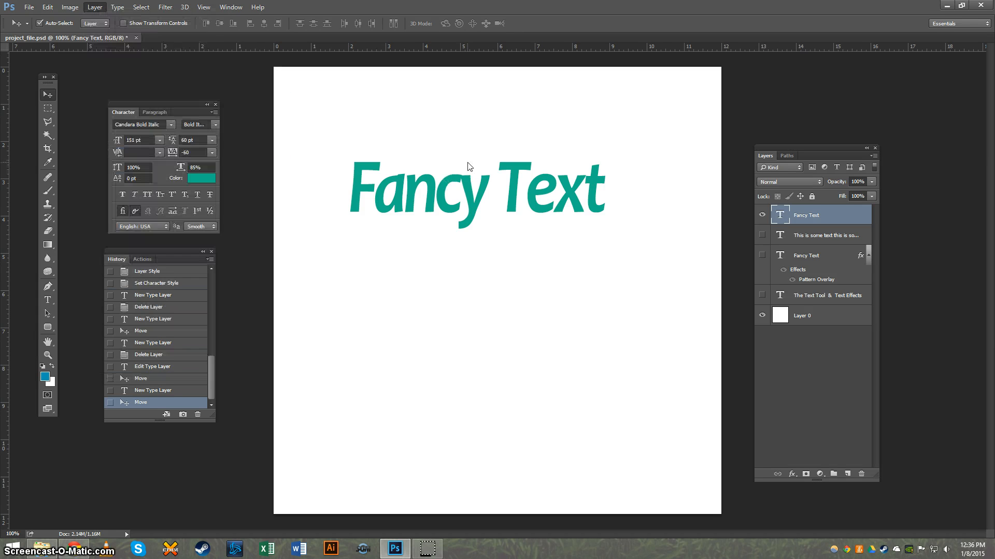
# Enable Pattern Overlay in the layer style settings of the new "Fancy Text" layer and move the dialog clear of the text
pyautogui.doubleClick(840, 216)
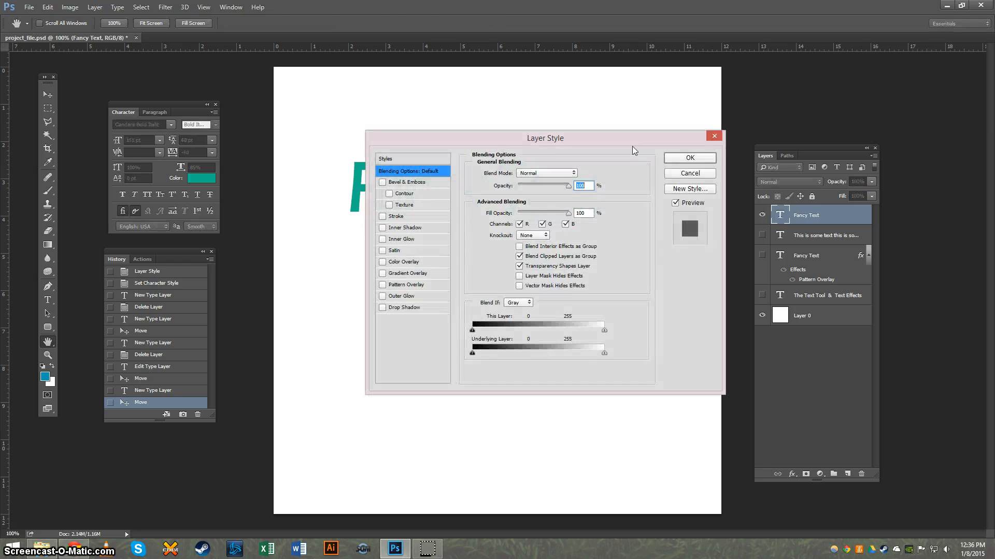
pyautogui.moveTo(632, 146); pyautogui.dragTo(577, 135)
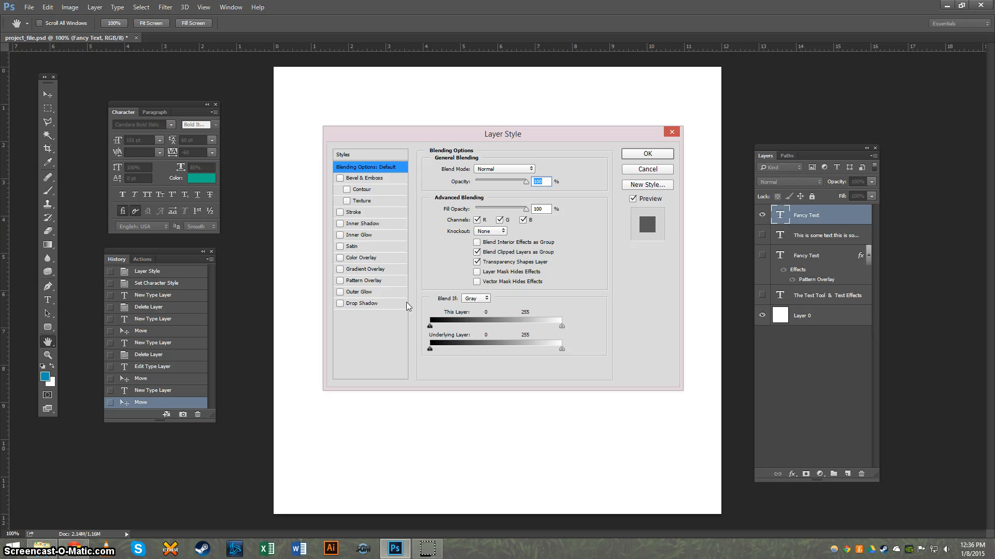
pyautogui.click(352, 283)
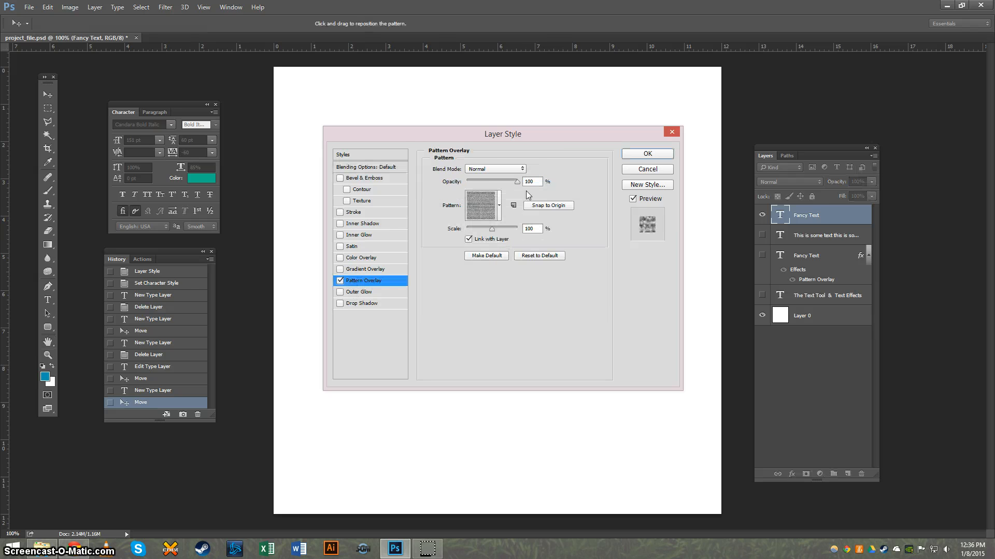
pyautogui.moveTo(548, 131); pyautogui.dragTo(536, 271)
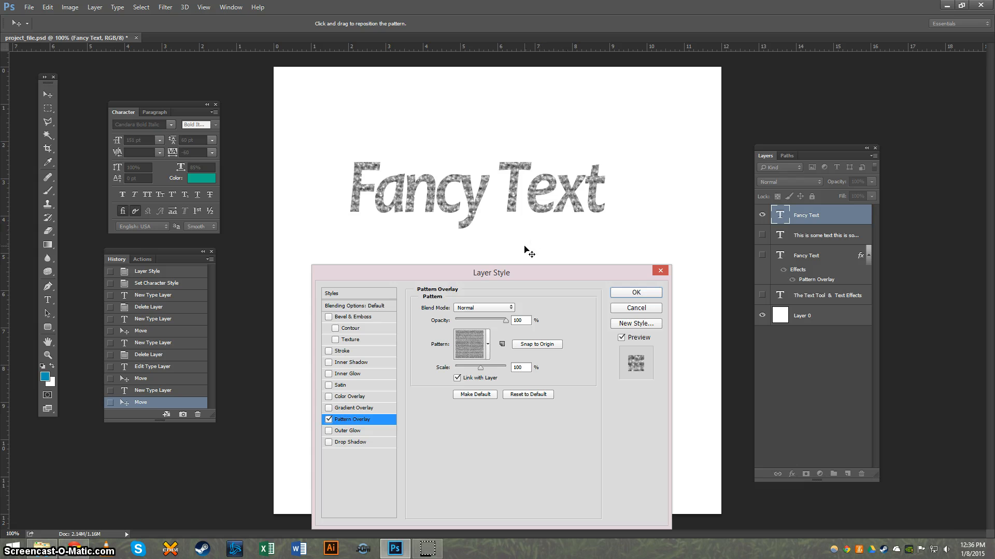
# Choose the black polka-dot pattern for the Pattern Overlay of the "Fancy Text" layer
pyautogui.moveTo(490, 274); pyautogui.dragTo(485, 262)
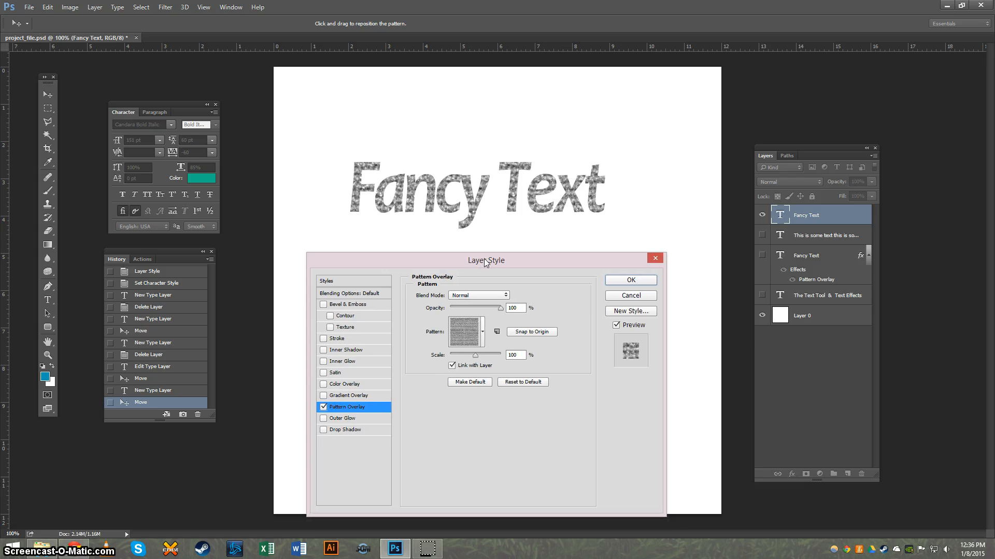
pyautogui.click(470, 334)
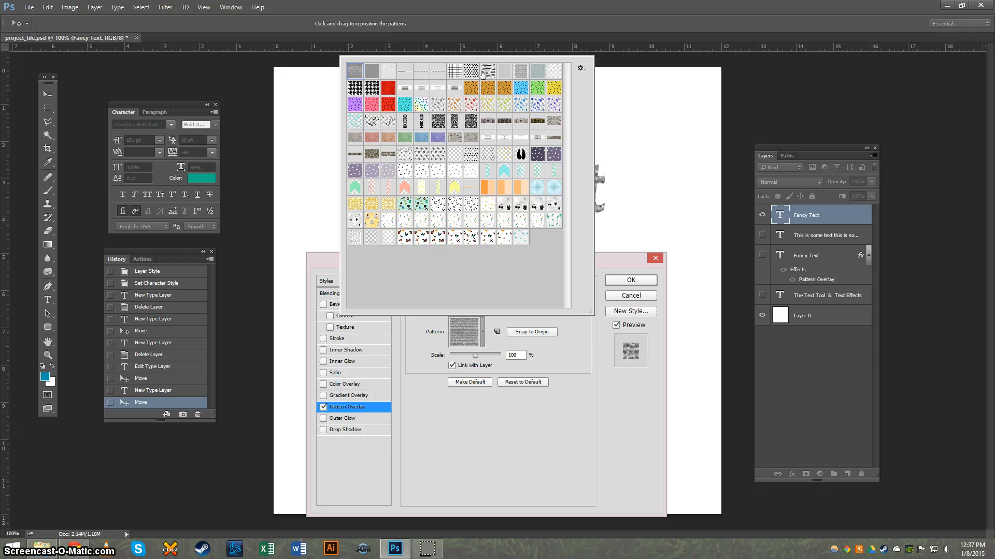
pyautogui.click(488, 73)
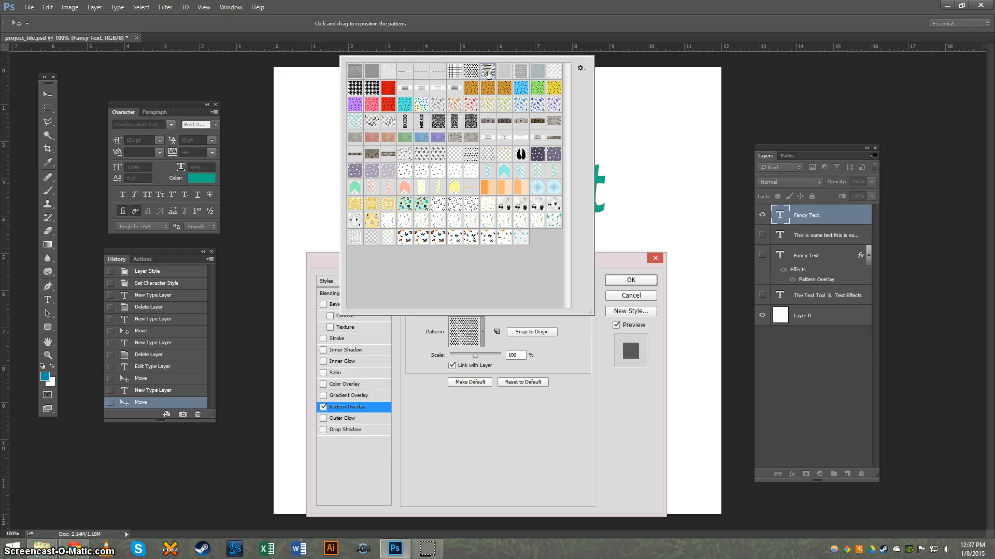
pyautogui.click(578, 393)
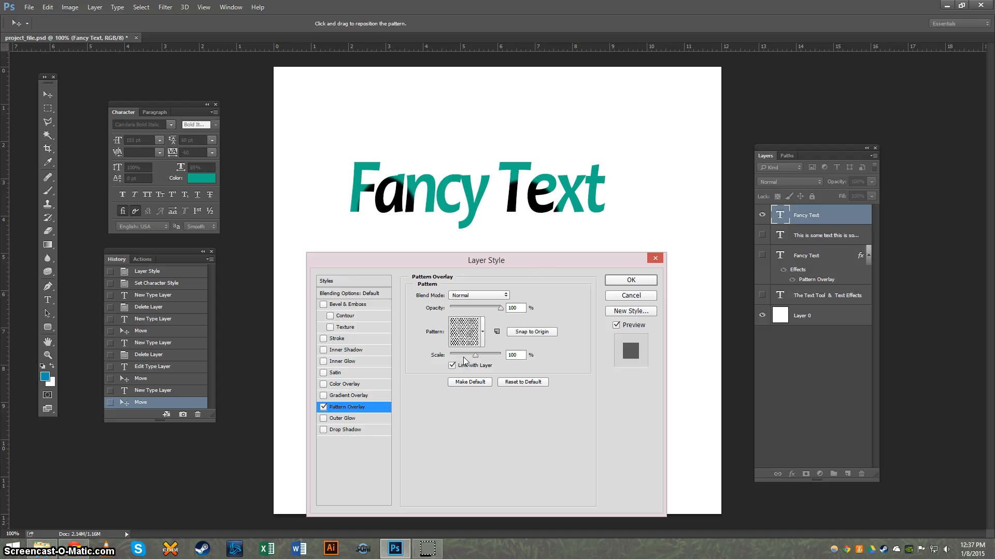
# Reduce the pattern's scale to 7% so small dots fill the letters, and apply the layer style
pyautogui.moveTo(463, 355); pyautogui.dragTo(457, 355)
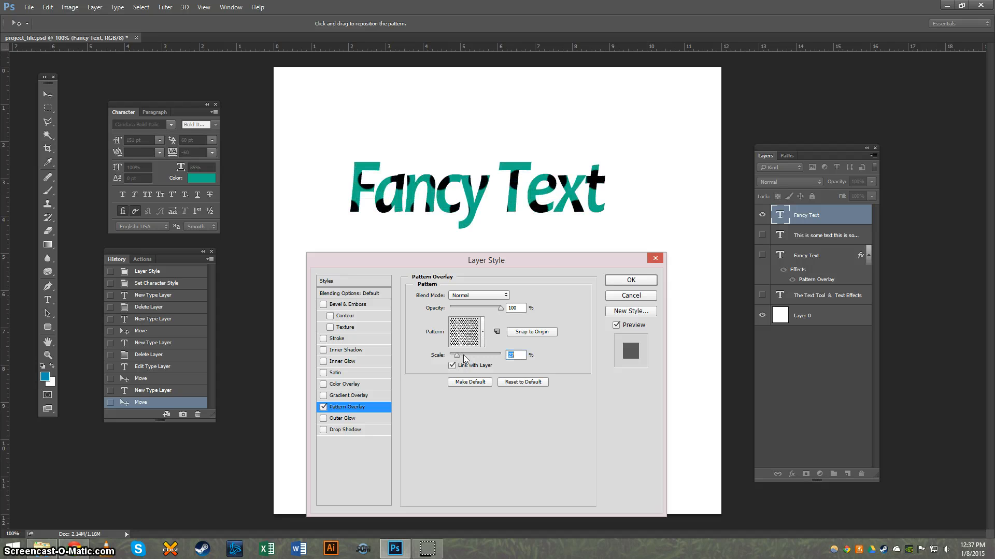
pyautogui.scroll(-18, 463, 355)
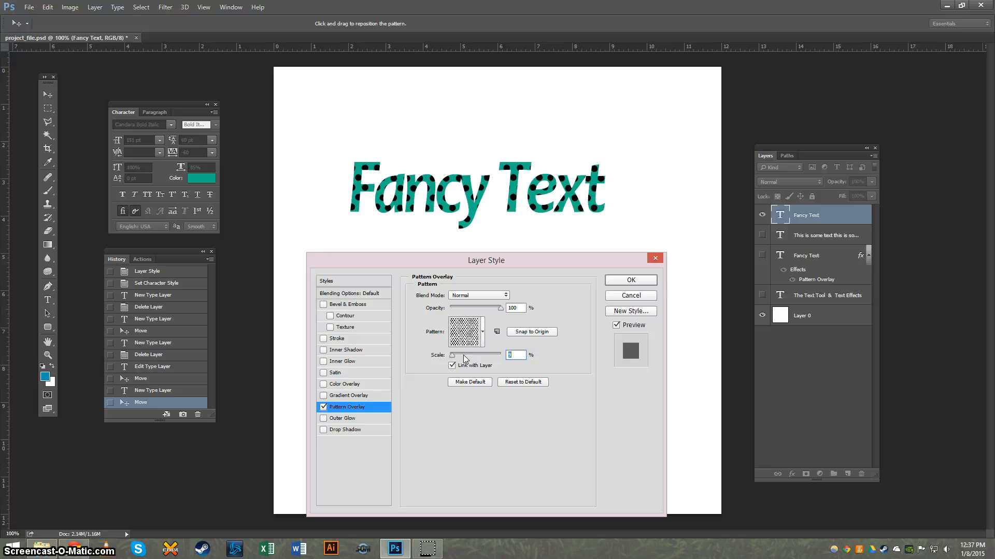
pyautogui.scroll(-2, 463, 355)
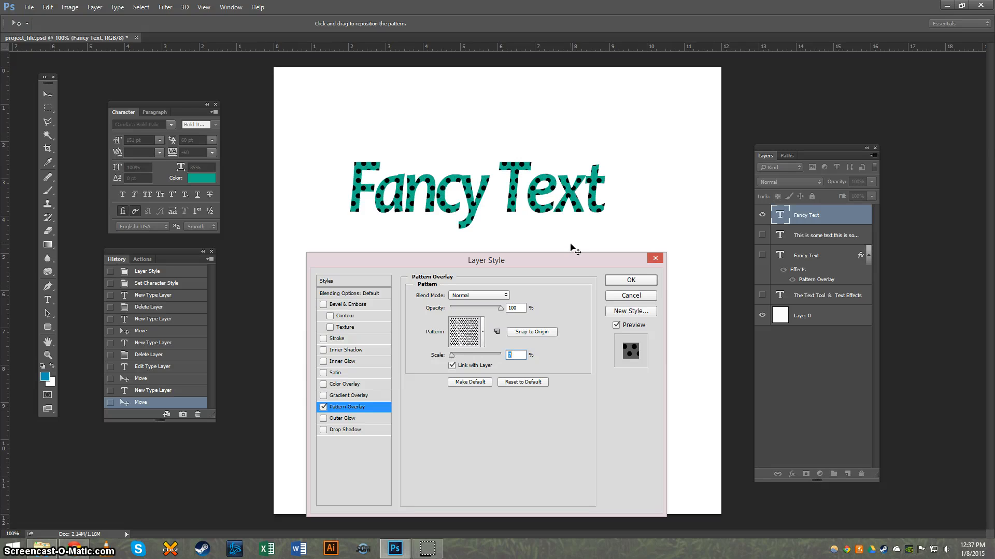
pyautogui.click(633, 280)
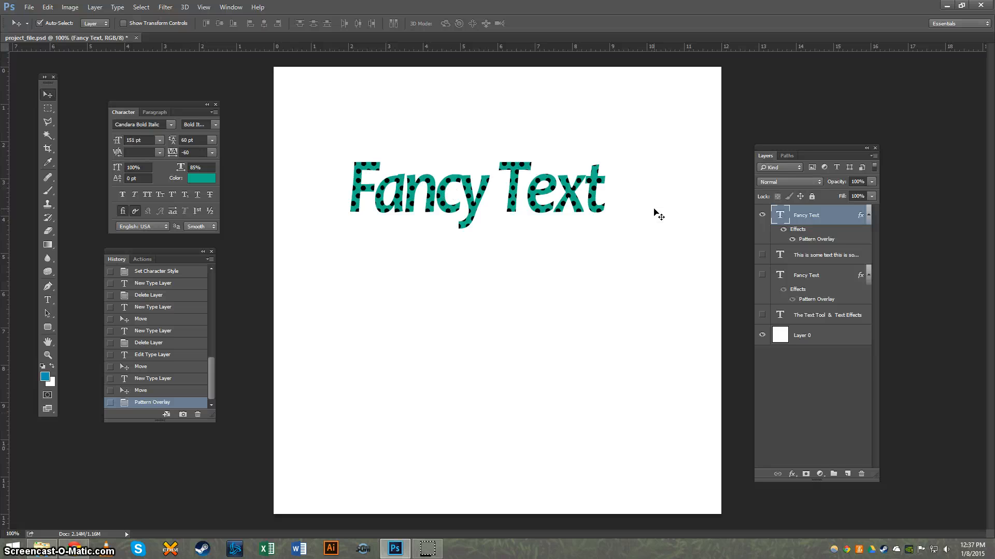
# Reopen the "Fancy Text" layer's Pattern Overlay settings and set the blend mode to Overlay with 100% opacity
pyautogui.doubleClick(835, 218)
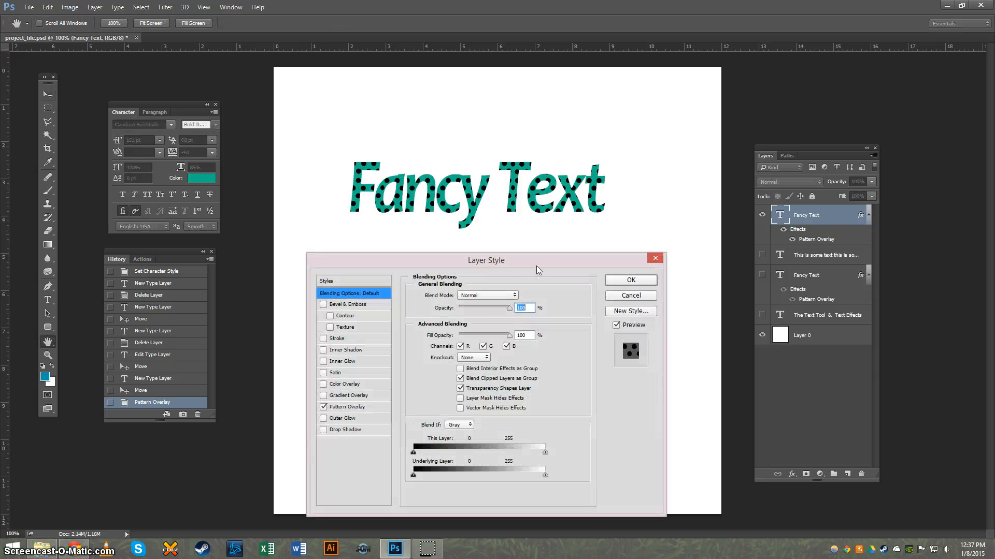
pyautogui.click(363, 409)
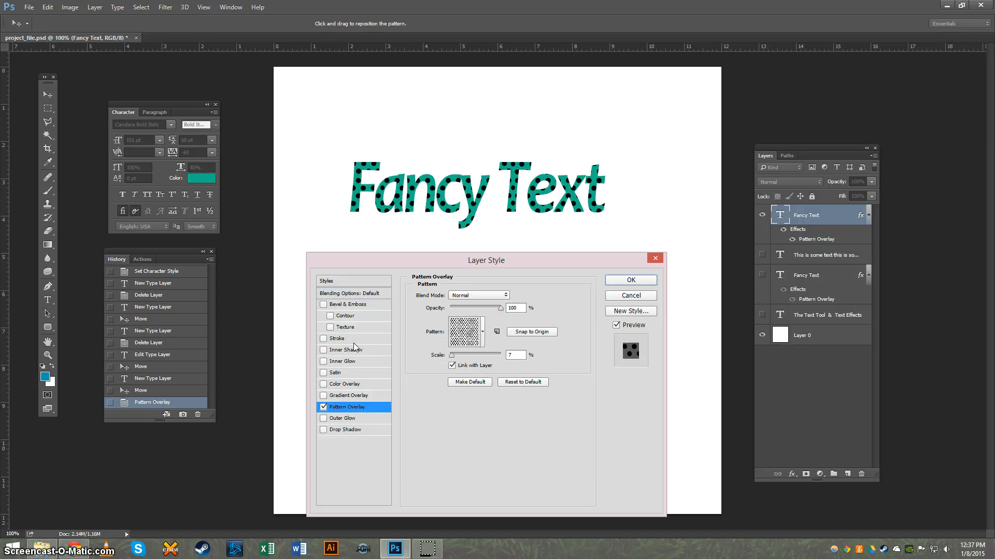
pyautogui.click(486, 295)
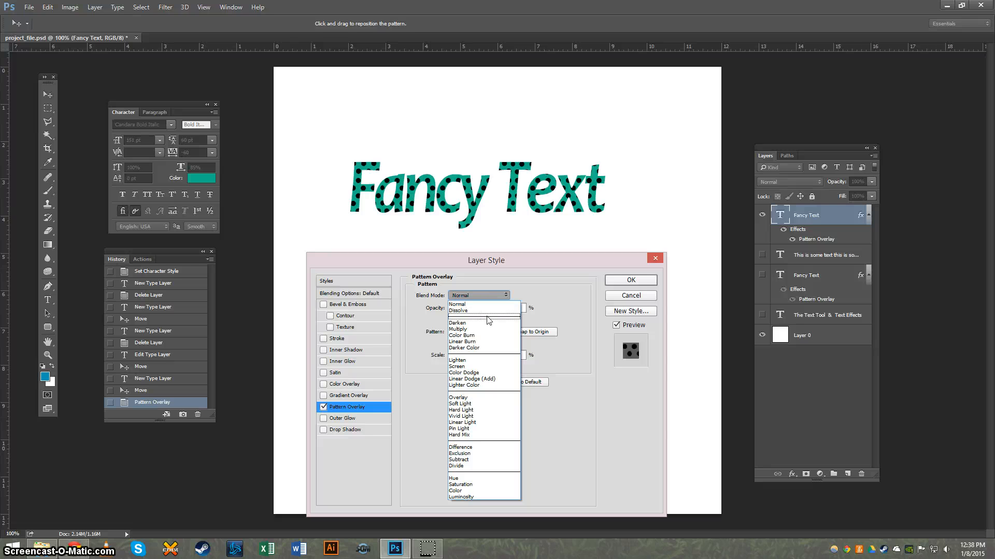
pyautogui.click(486, 398)
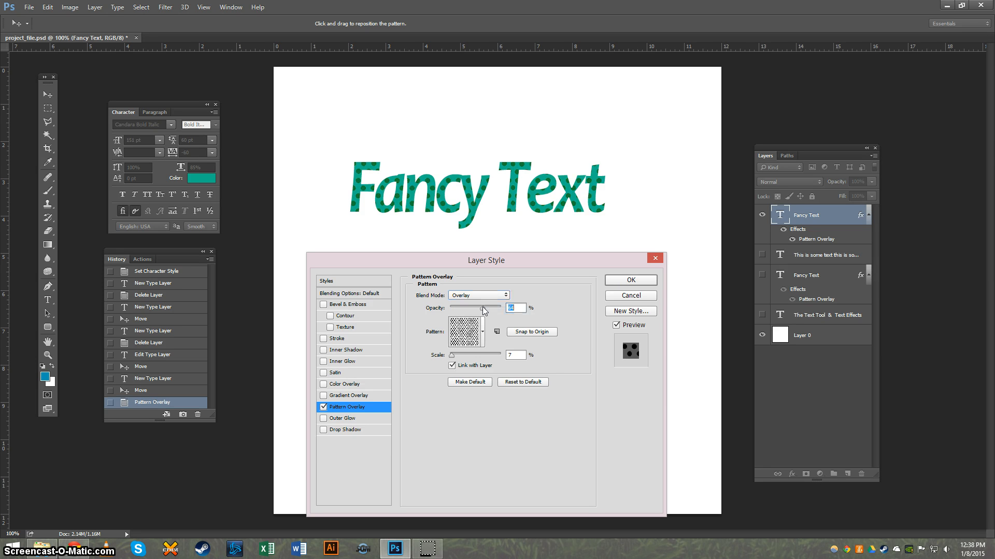
pyautogui.write('20')
pyautogui.write('100')
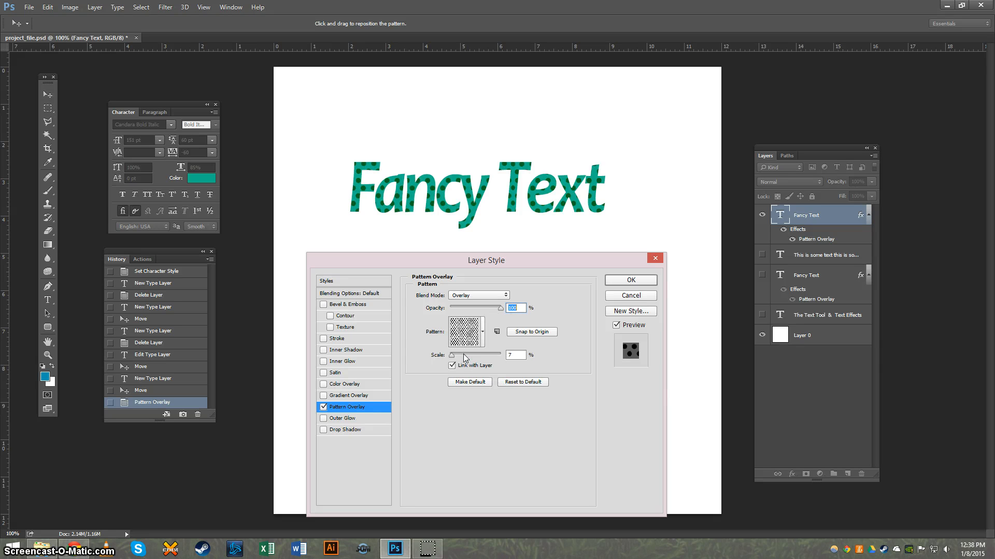
pyautogui.moveTo(461, 355)
pyautogui.mouseDown()
pyautogui.moveTo(473, 356)
pyautogui.moveTo(452, 360)
pyautogui.mouseUp()
# Add a 5 px outside Stroke effect to the "Fancy Text" layer and colour it red (eb0606)
pyautogui.click(339, 341)
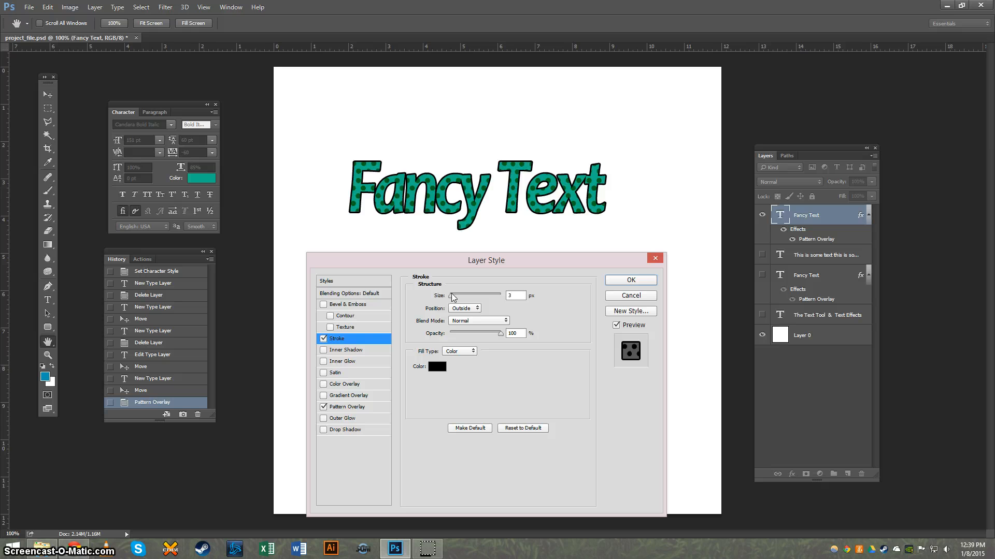
pyautogui.moveTo(452, 294); pyautogui.dragTo(453, 298)
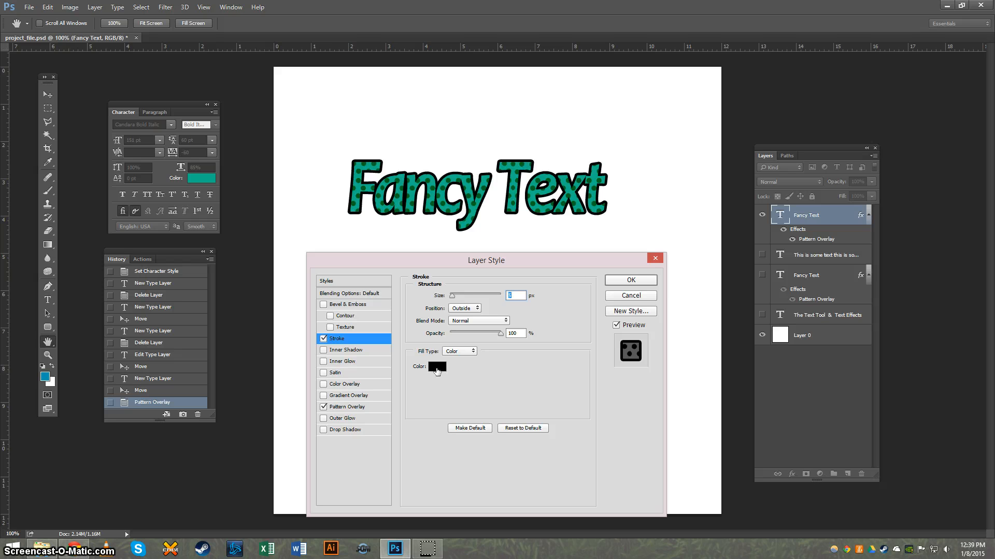
pyautogui.click(437, 368)
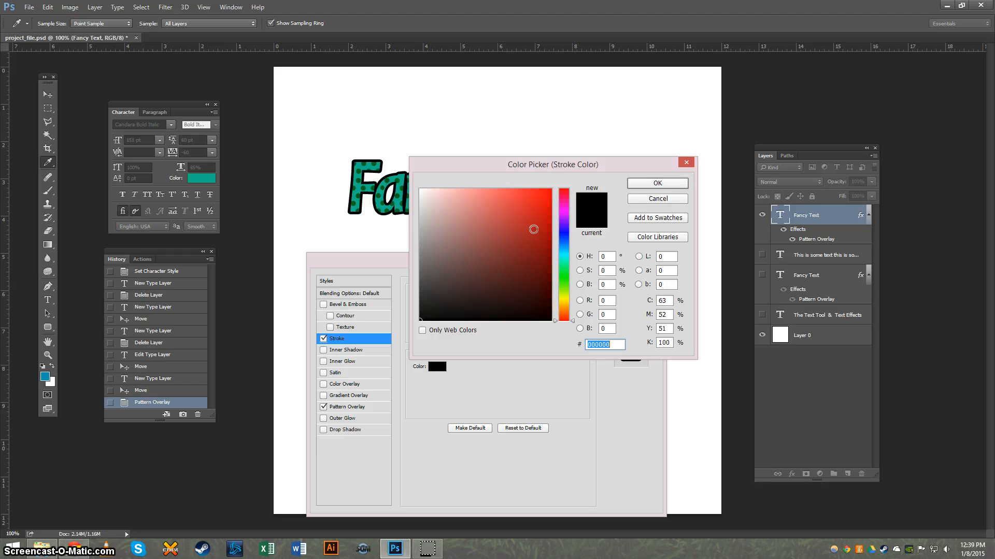
pyautogui.click(535, 206)
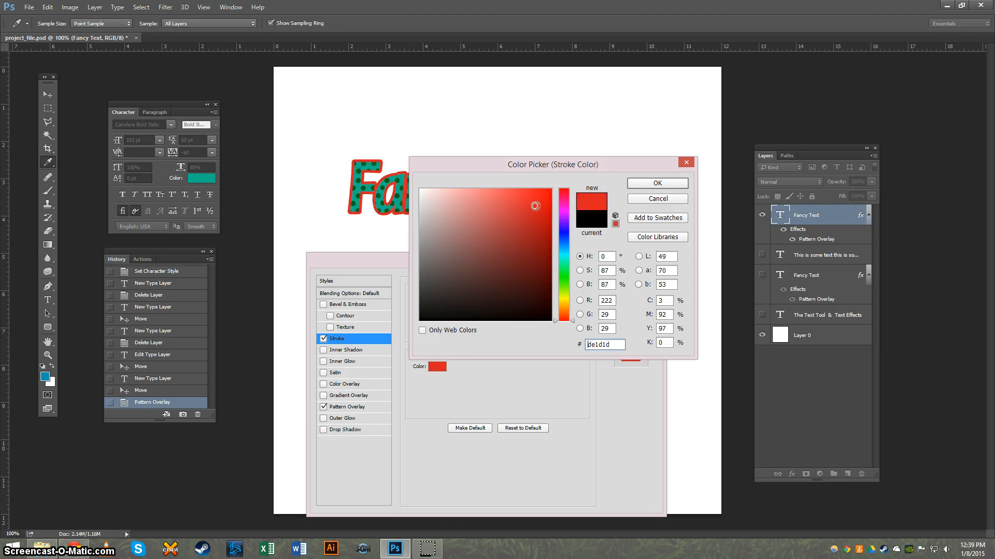
pyautogui.write('eb0606')
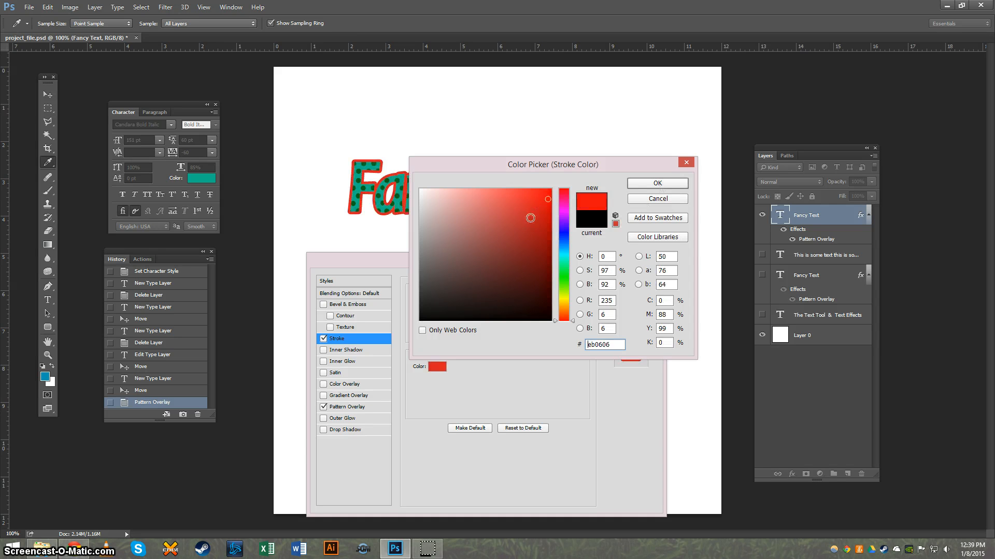
pyautogui.click(654, 184)
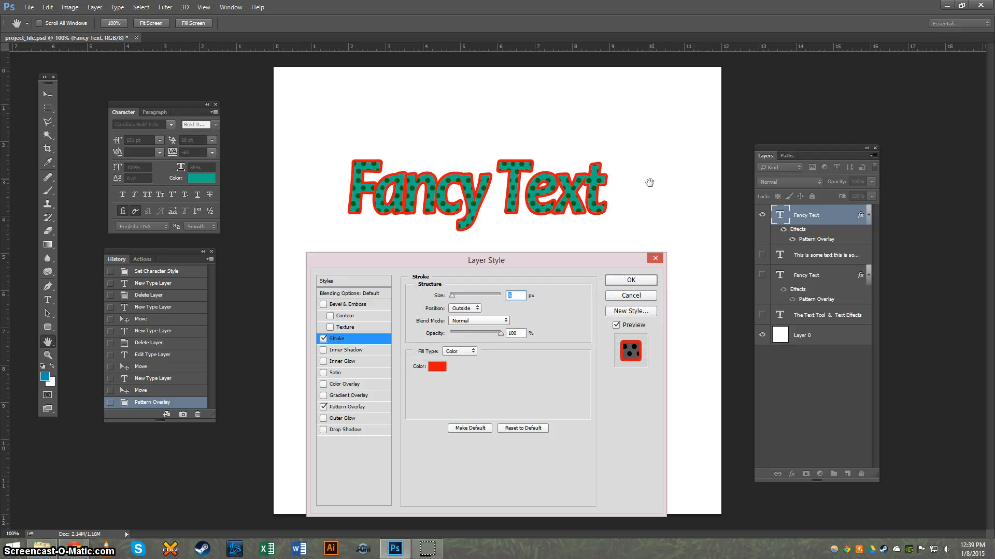
# Change the stroke colour to black and apply the layer style to "Fancy Text"
pyautogui.click(436, 369)
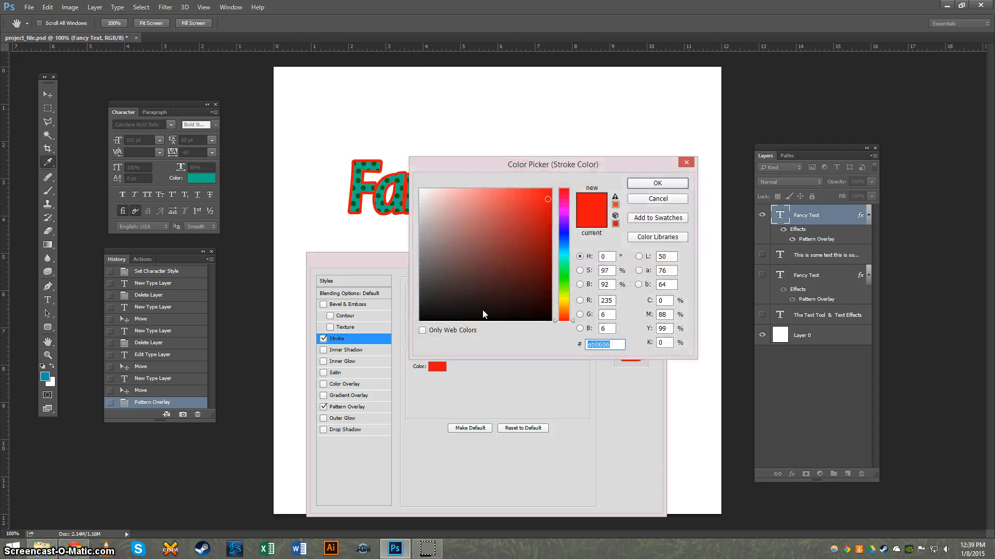
pyautogui.moveTo(512, 259); pyautogui.dragTo(555, 327)
pyautogui.click(654, 184)
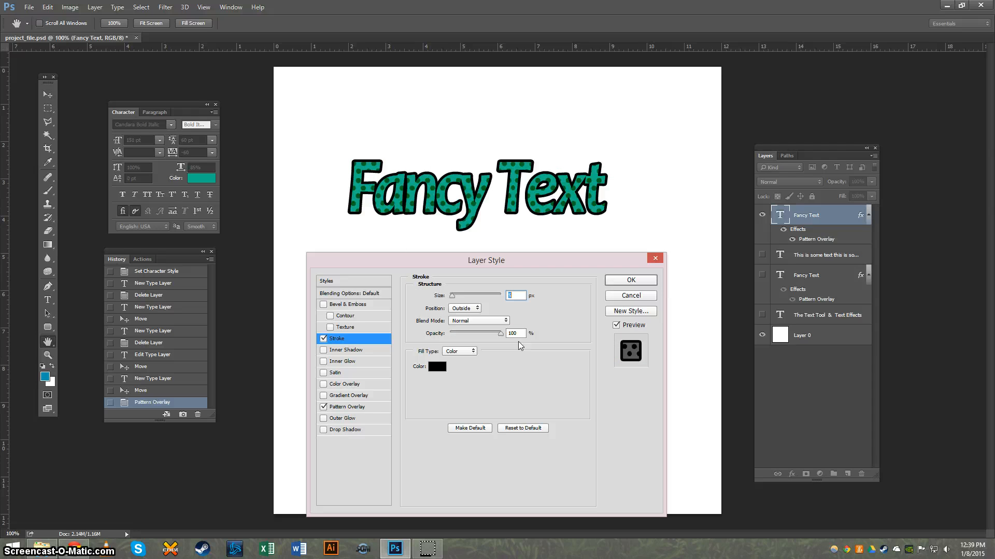
pyautogui.click(628, 280)
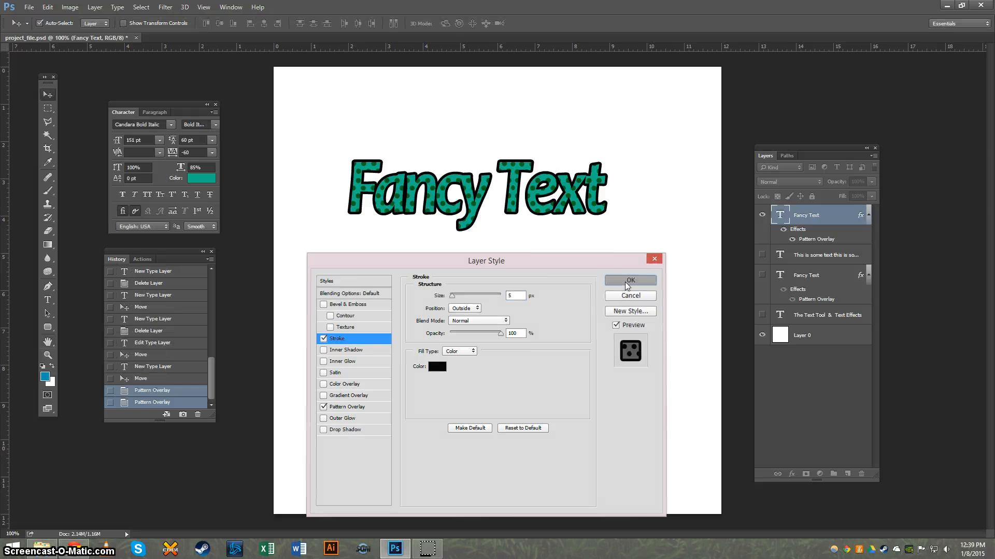